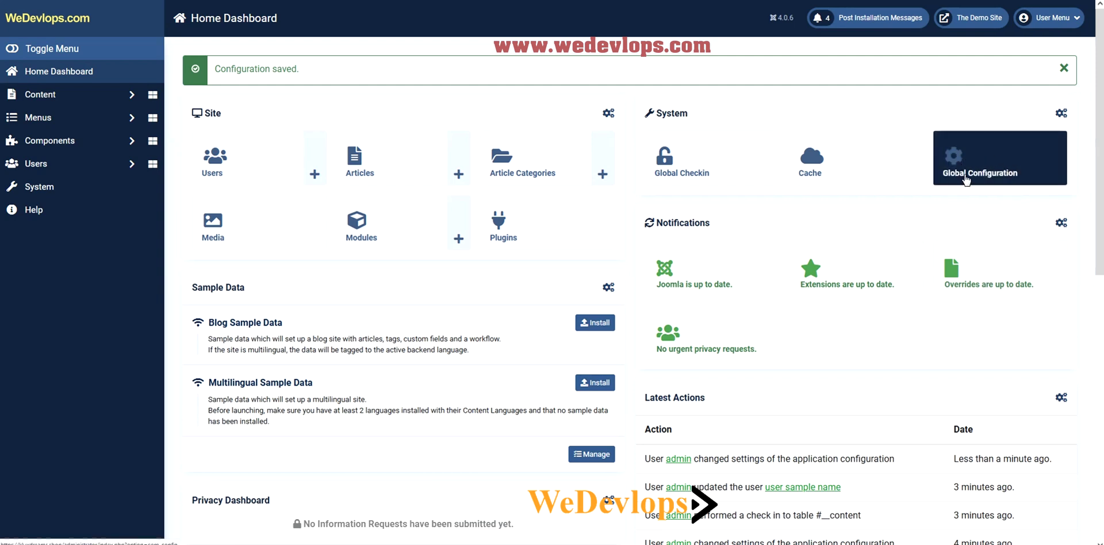
Review the site settings, including the default editor, in Global Configuration and close it without changes.
click(965, 181)
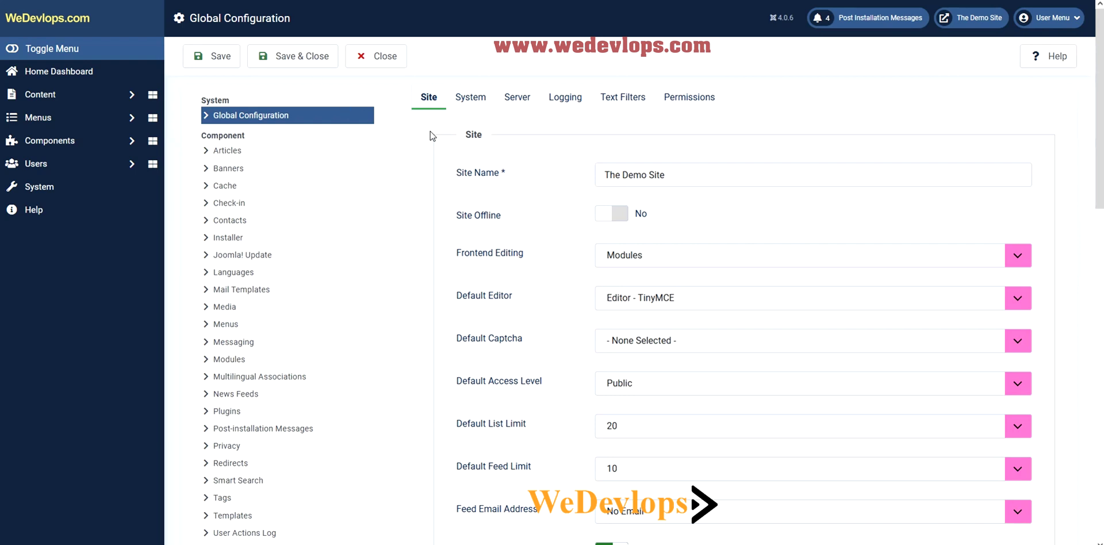
click(366, 59)
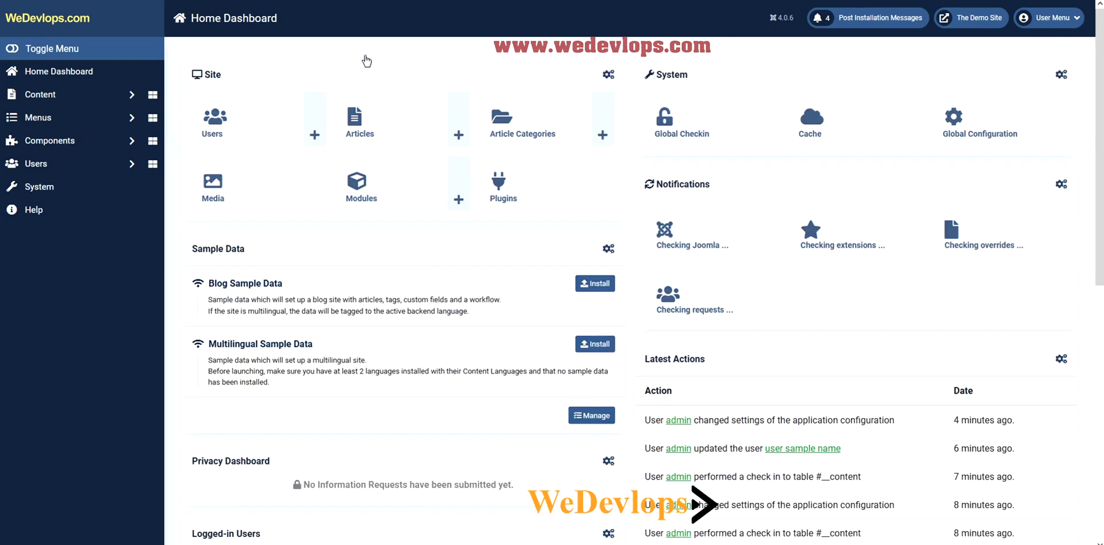
Check in the locked "Joomla" article from the article list and open it for editing.
click(372, 133)
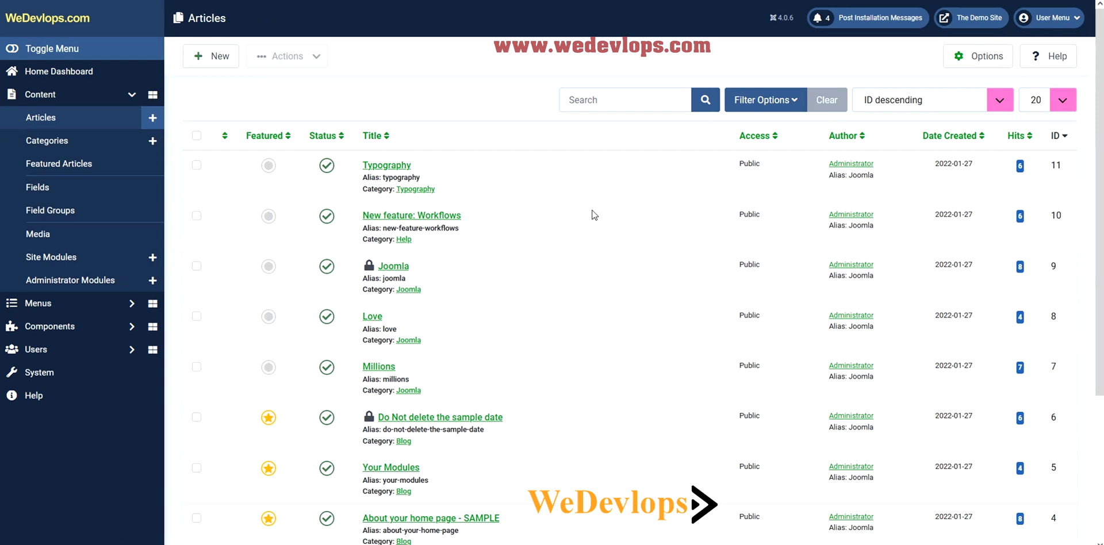
click(396, 267)
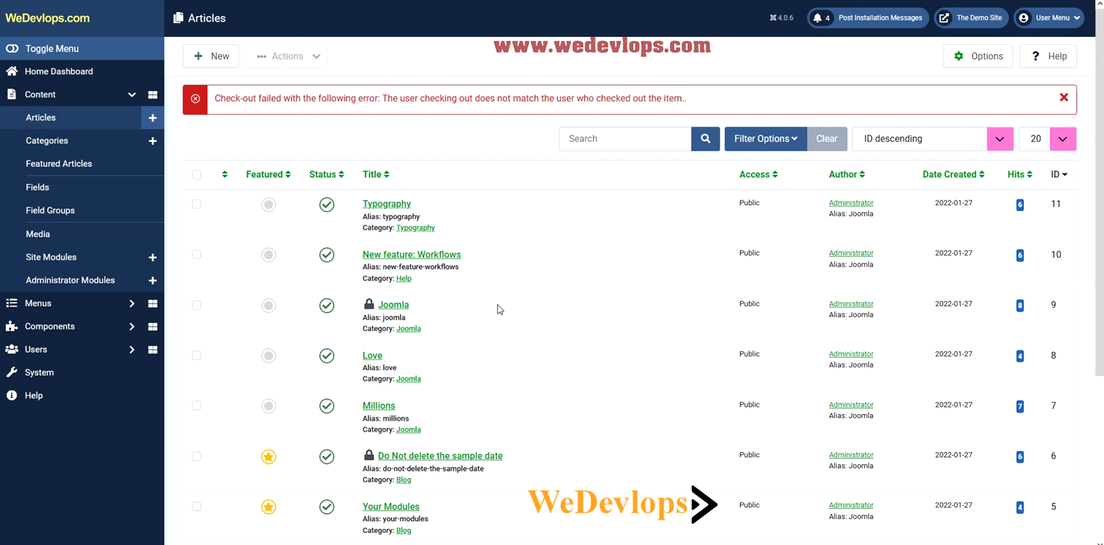
mouse_move(372, 308)
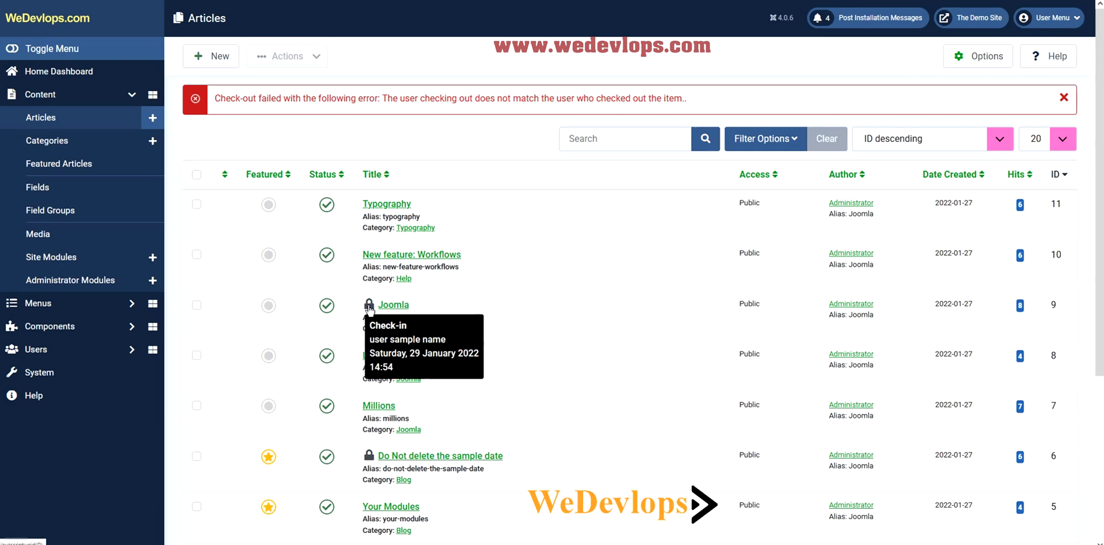
click(369, 308)
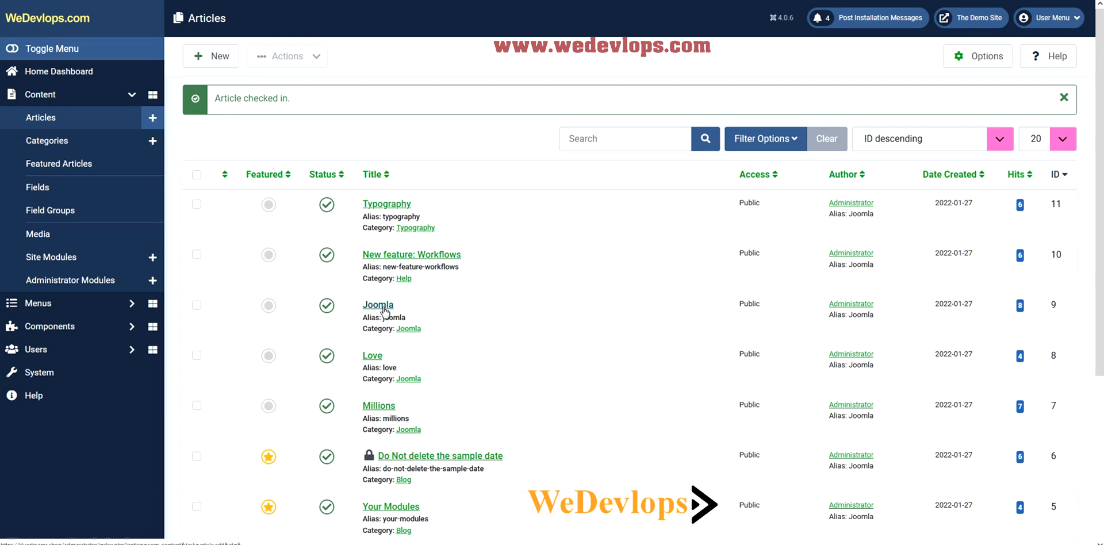
click(383, 308)
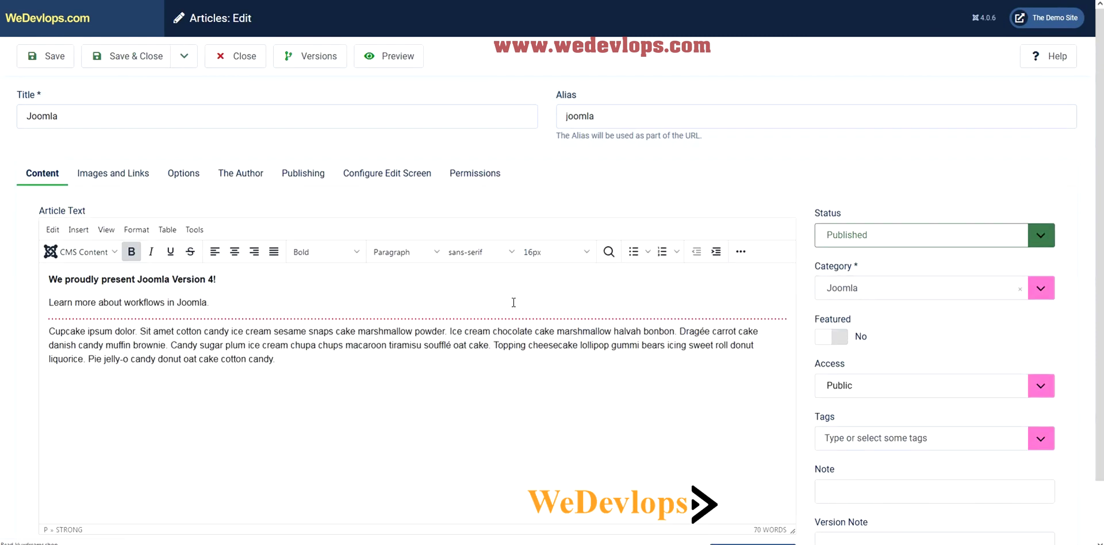
Compare the Joomla article's text in the editor with its teaser on the site's home page and open the full article there.
scroll(523, 298, down, 1)
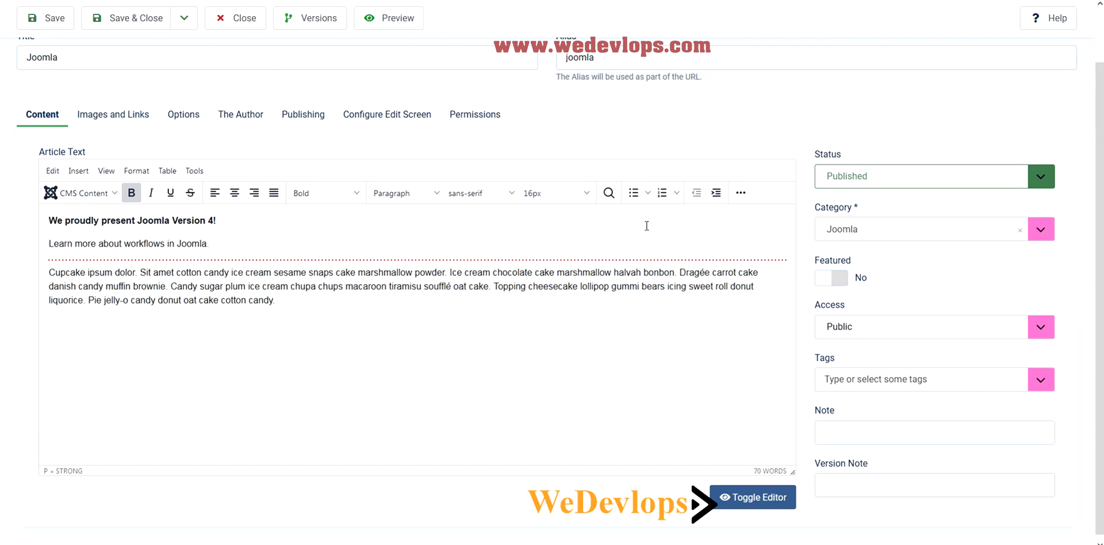
scroll(481, 247, up, 1)
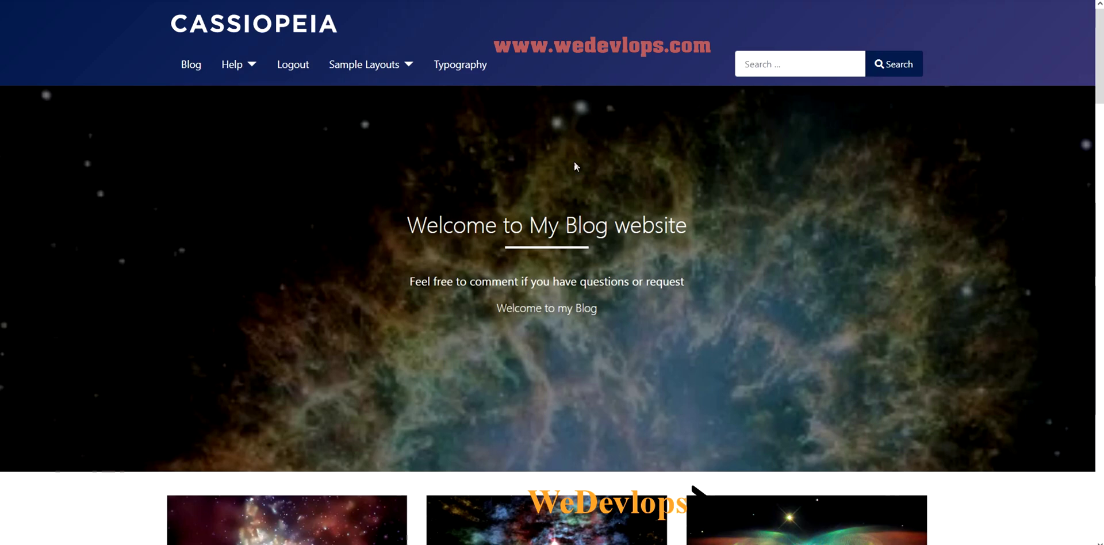
scroll(718, 236, down, 4)
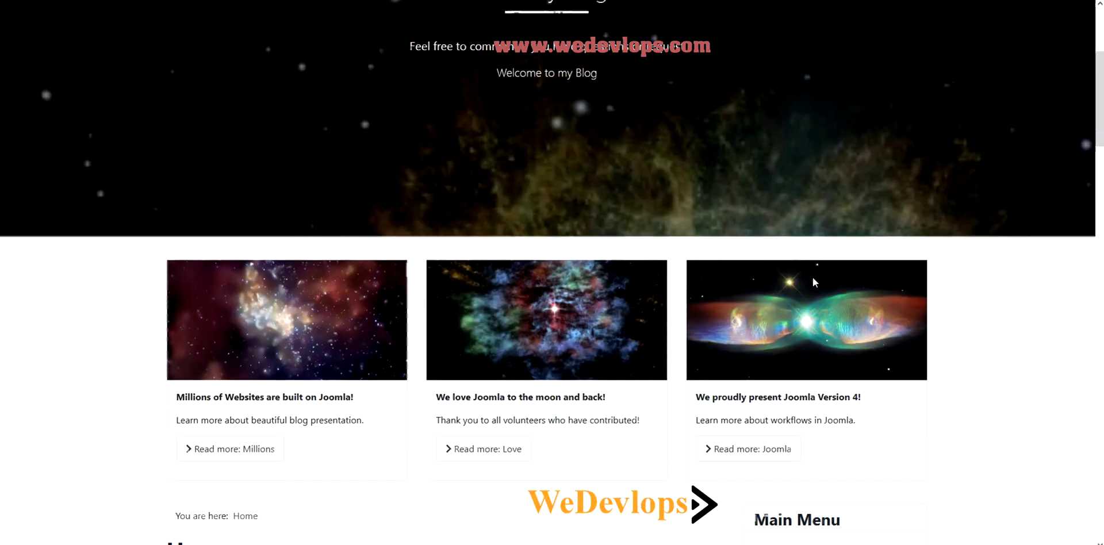
click(763, 454)
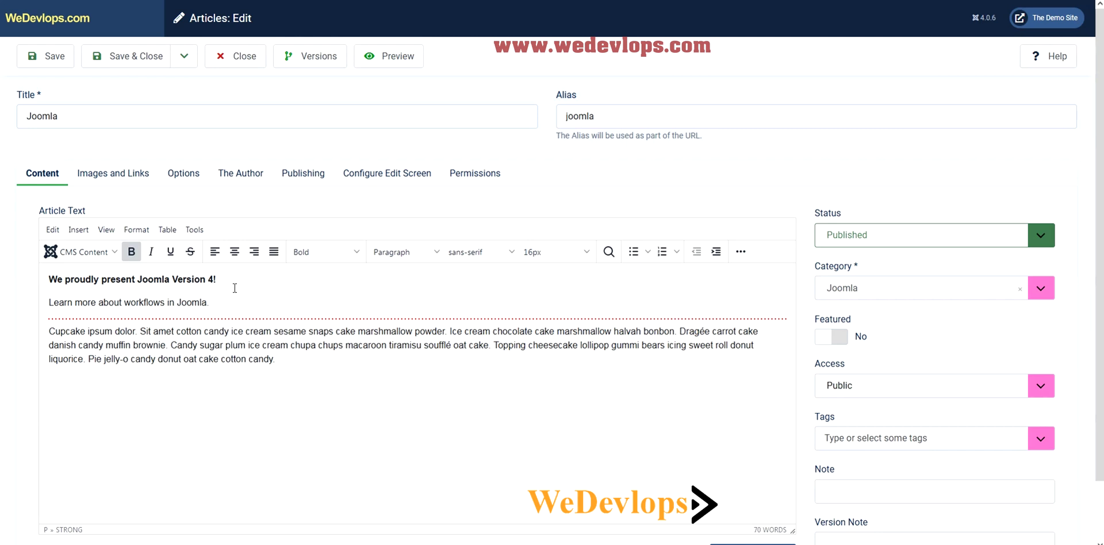
Reveal the article editor's additional formatting tools and add a new line after the last paragraph.
click(741, 253)
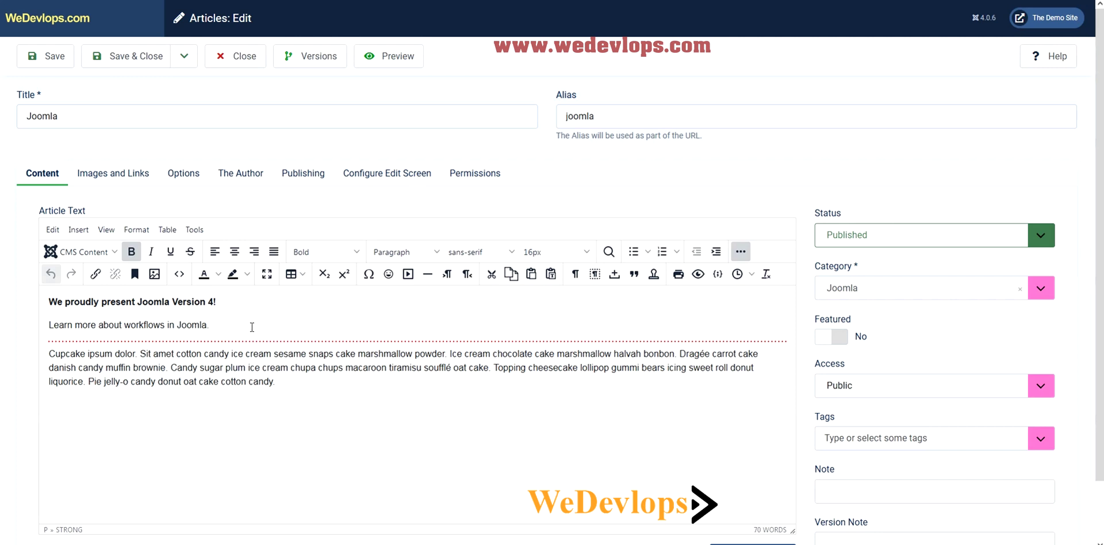
click(278, 379)
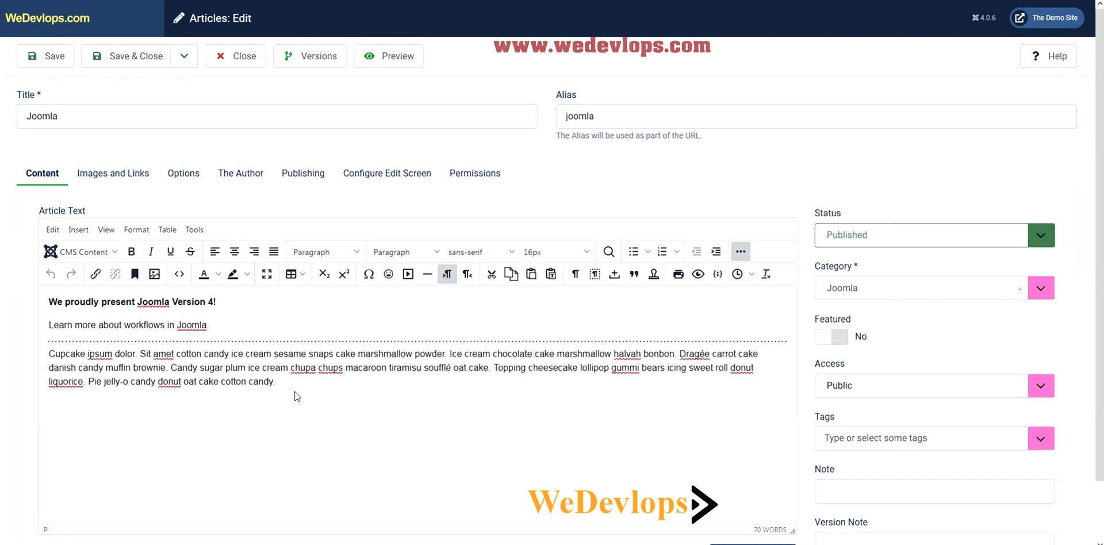
key(Return)
Examine the general and advanced settings for inserting an image, and leave without inserting one.
click(154, 276)
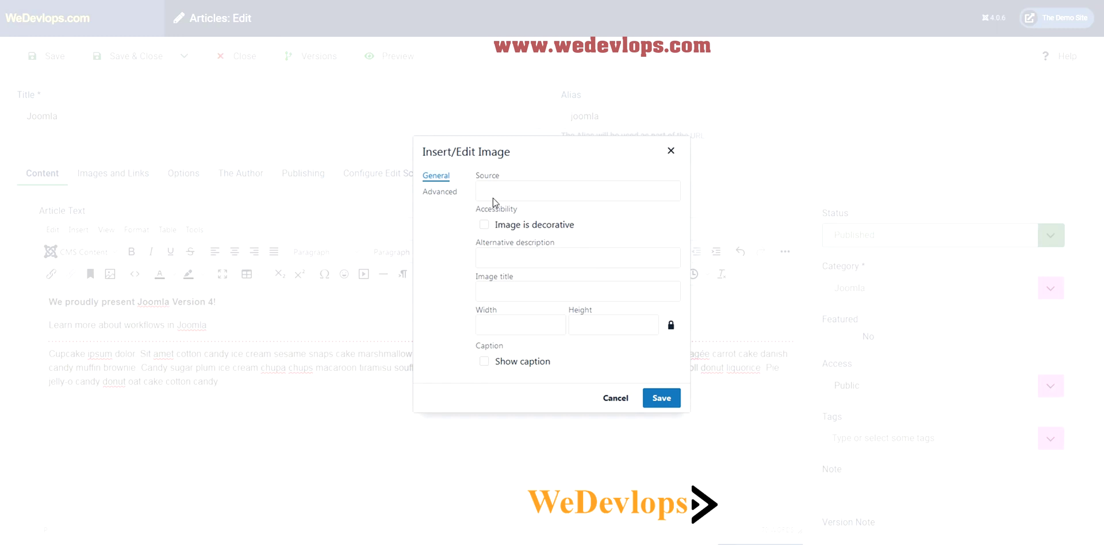
click(452, 196)
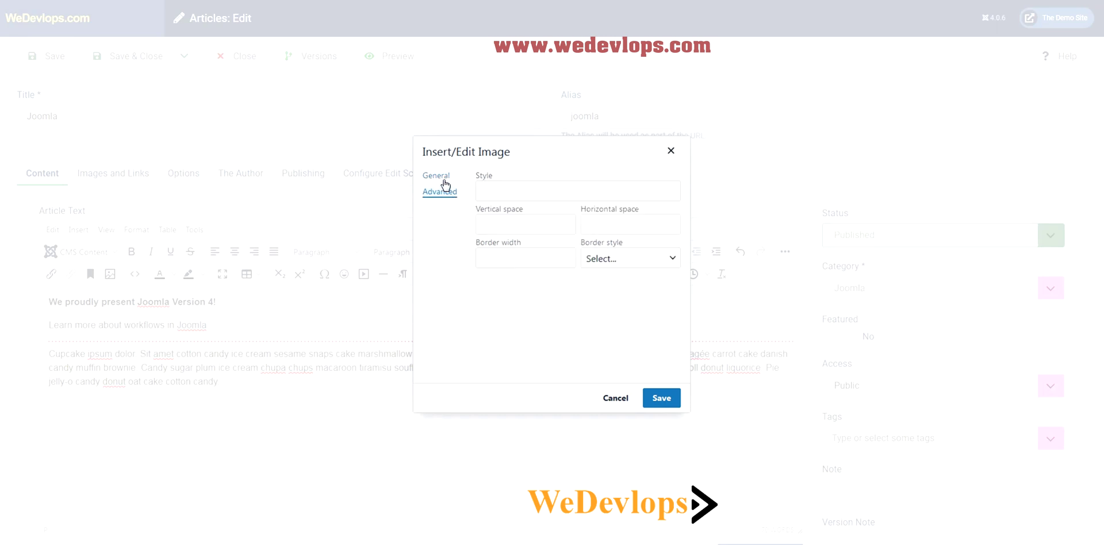
click(444, 183)
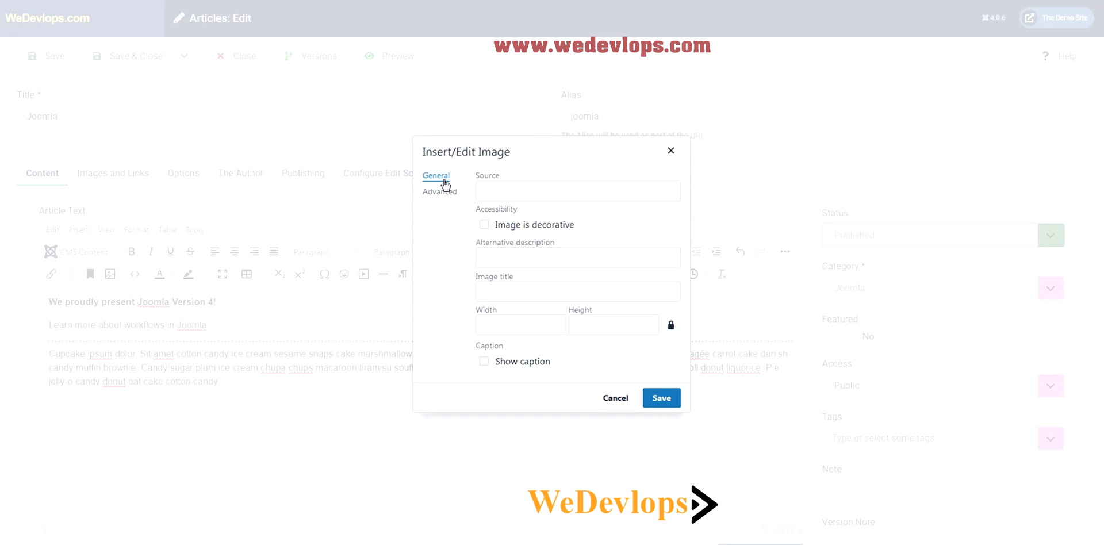
click(505, 185)
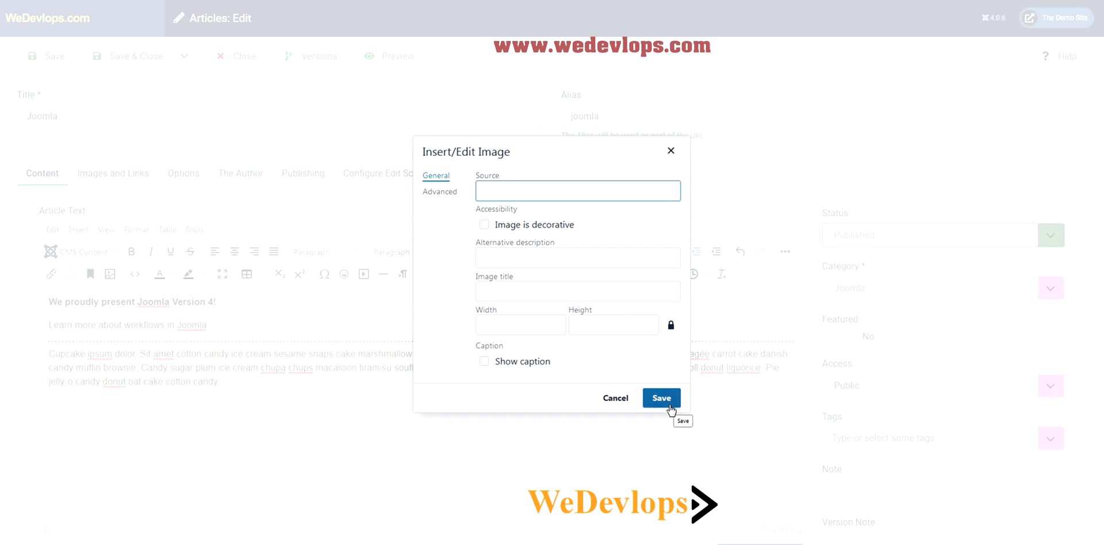
click(616, 399)
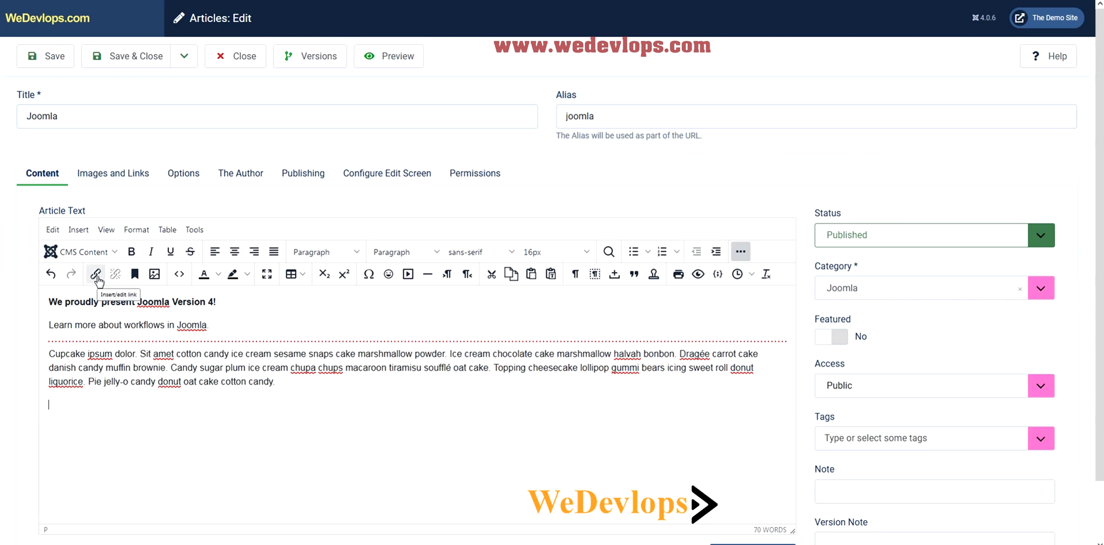
drag(210, 325, 48, 325)
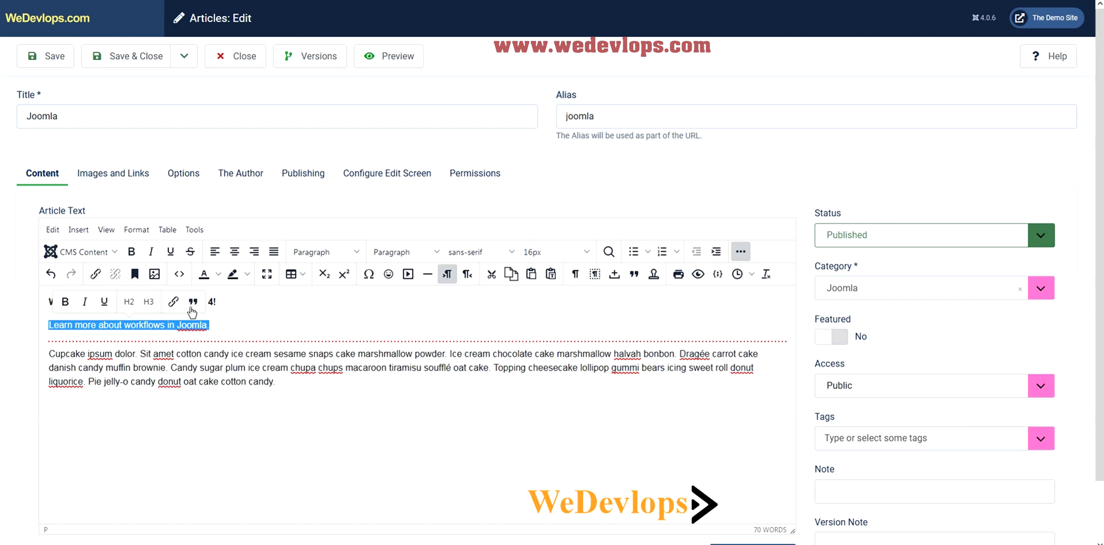
click(95, 274)
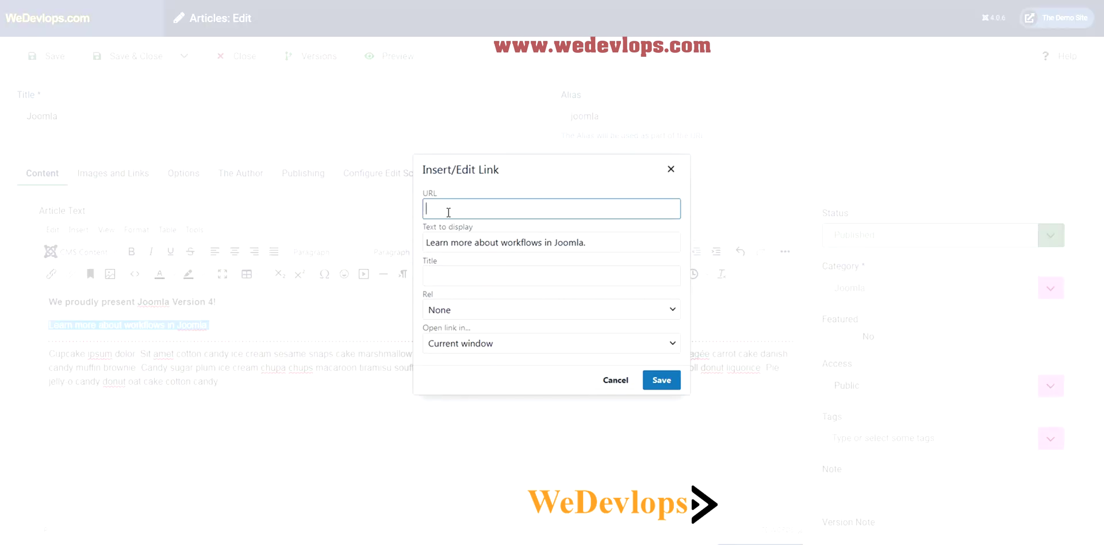
text(http://wedevlops.com)
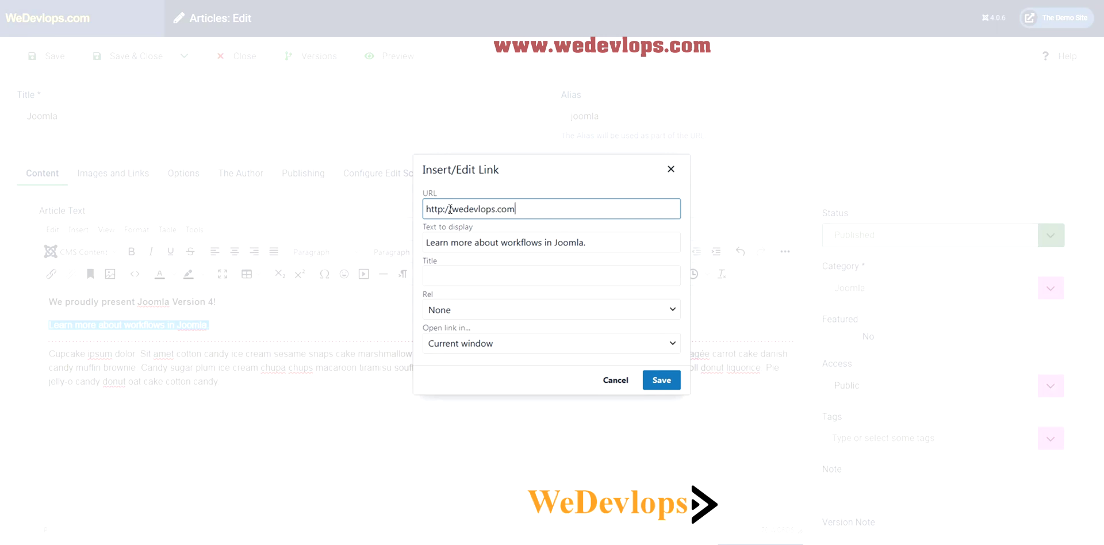
click(451, 313)
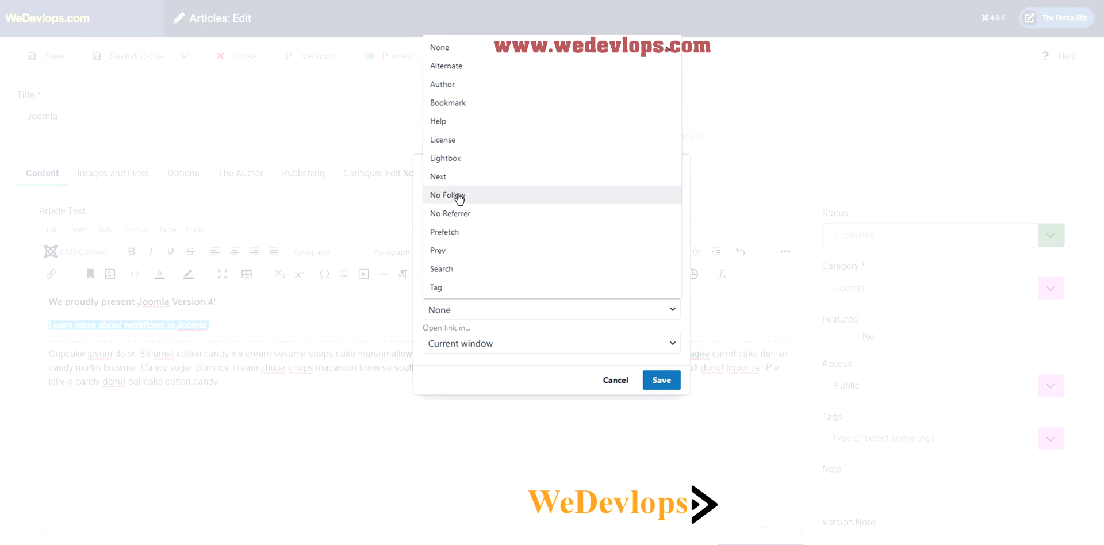
click(477, 314)
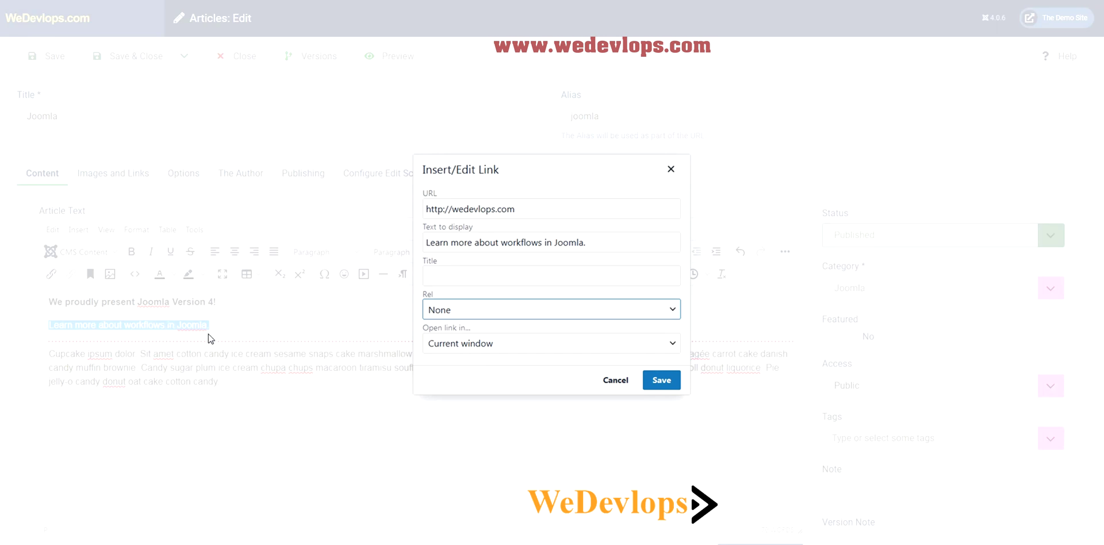
click(449, 345)
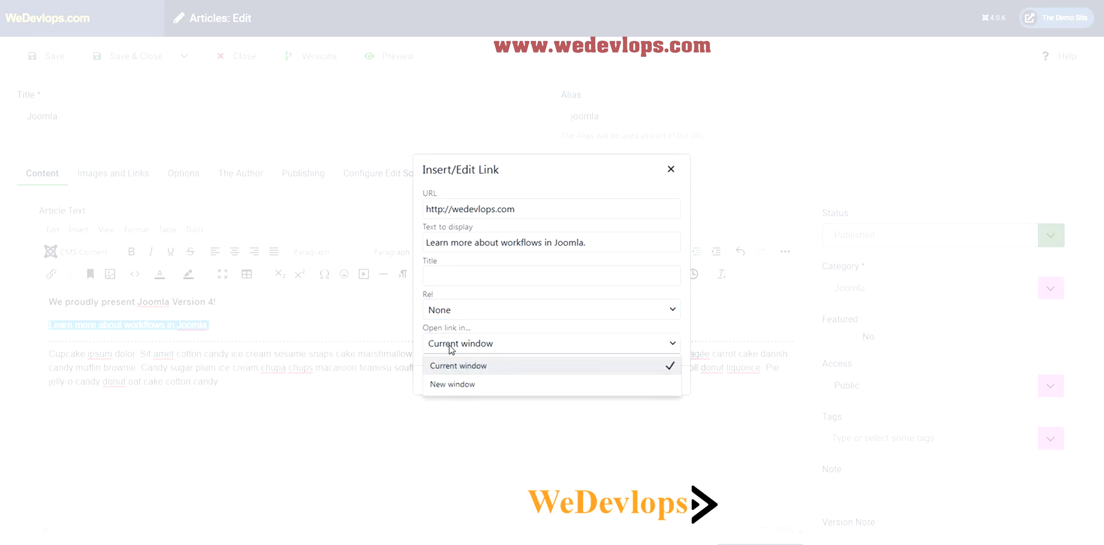
click(457, 373)
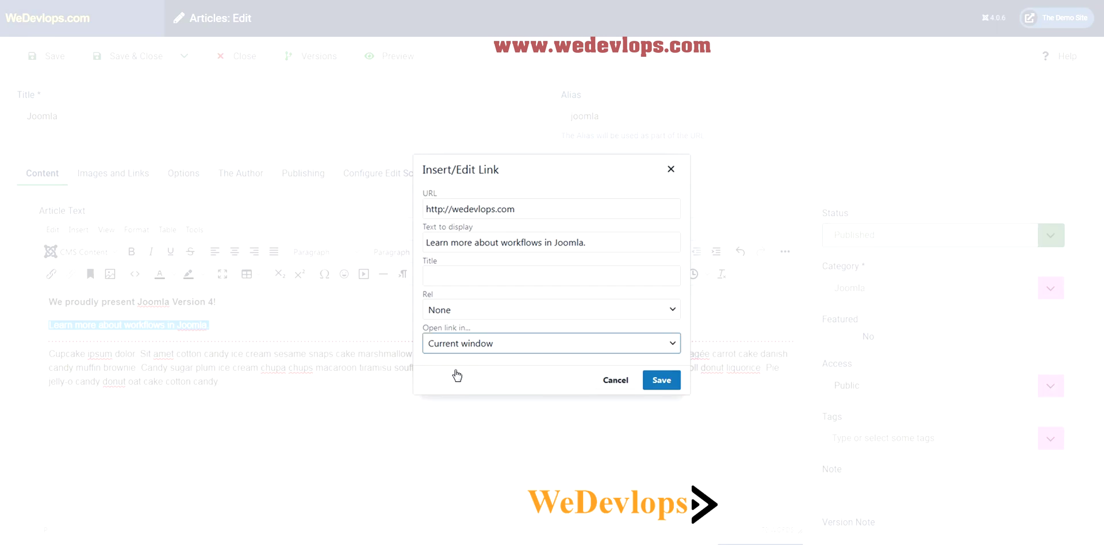
click(664, 383)
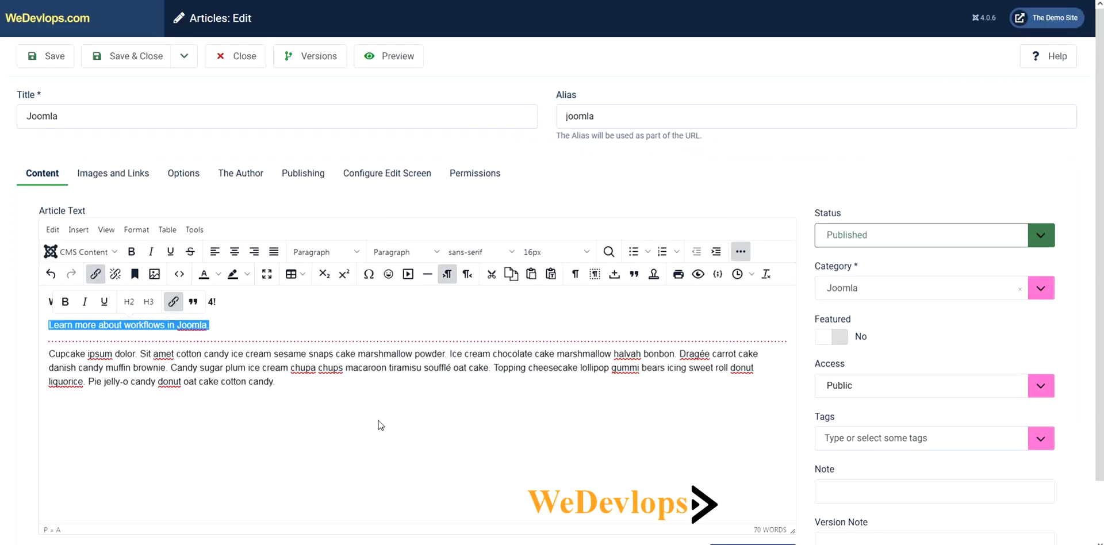
click(290, 386)
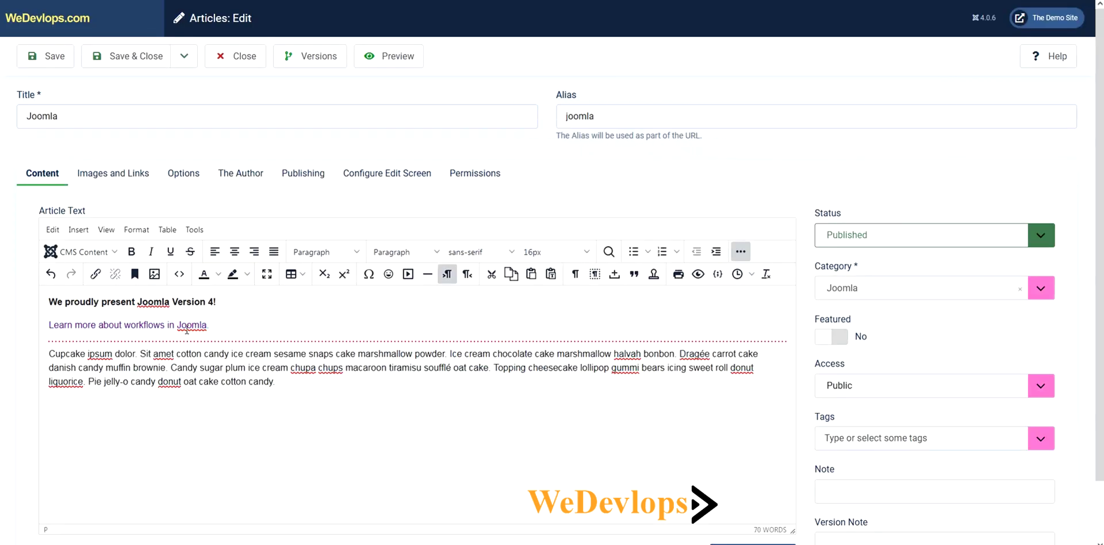
click(55, 65)
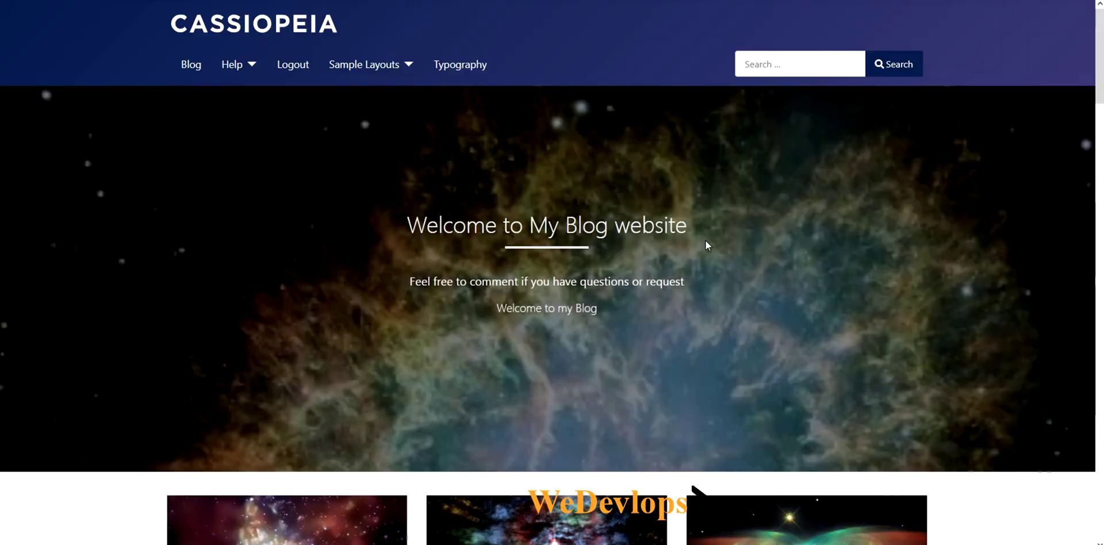
Test the new link in the Joomla article's teaser on the site's home page and look over the linked page.
scroll(705, 240, down, 5)
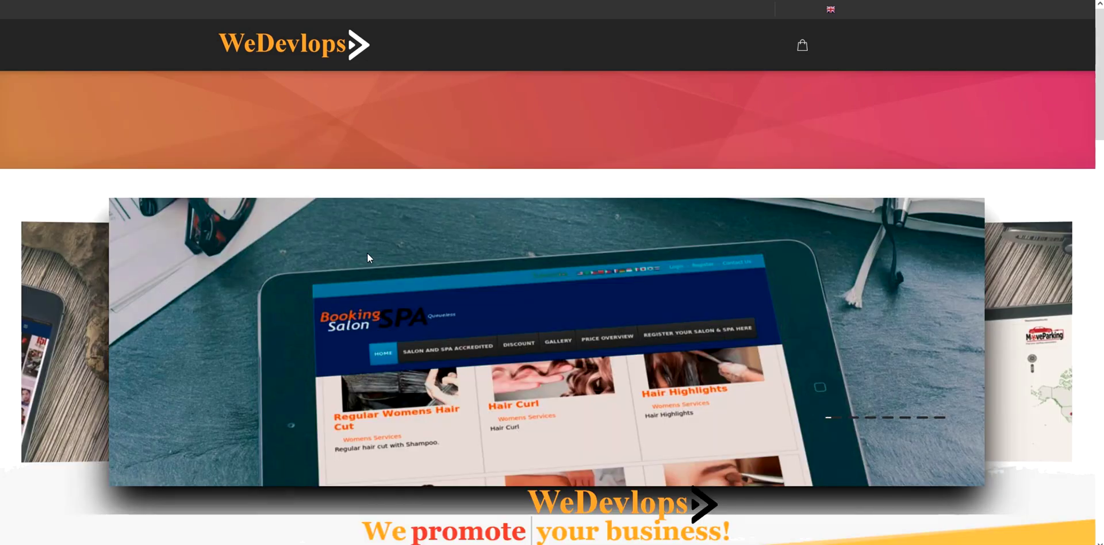
scroll(366, 253, down, 2)
scroll(367, 252, up, 2)
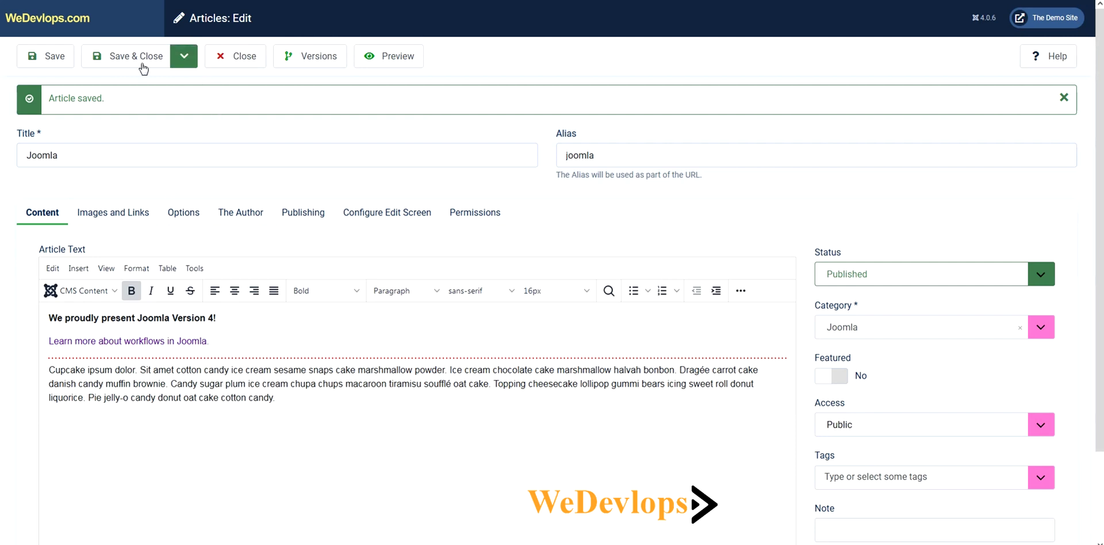
Close the article and set the site's default editor to "Editor - CodeMirror" in Global Configuration.
click(251, 65)
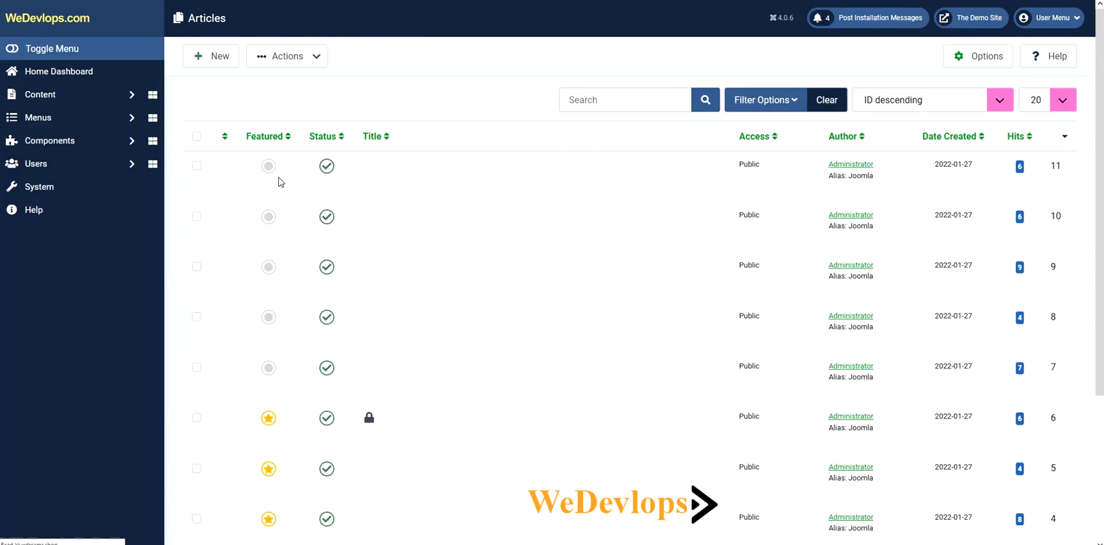
click(79, 78)
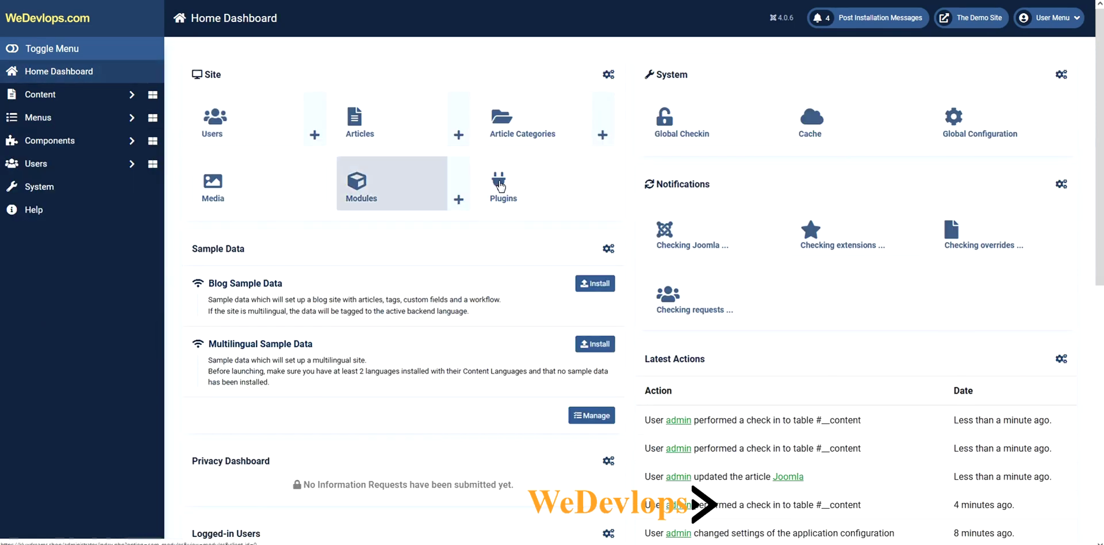
click(953, 127)
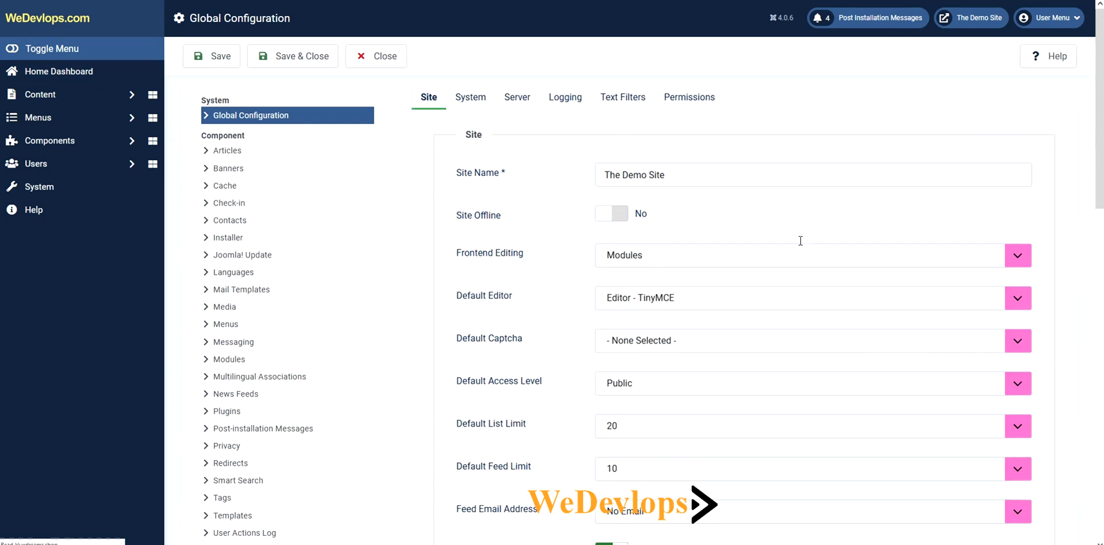
click(884, 303)
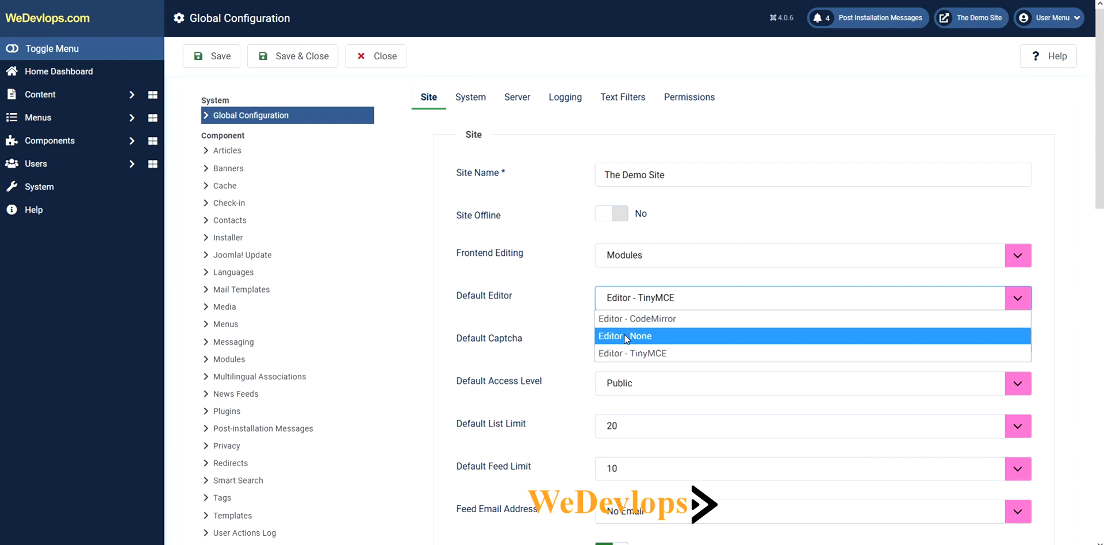
click(656, 320)
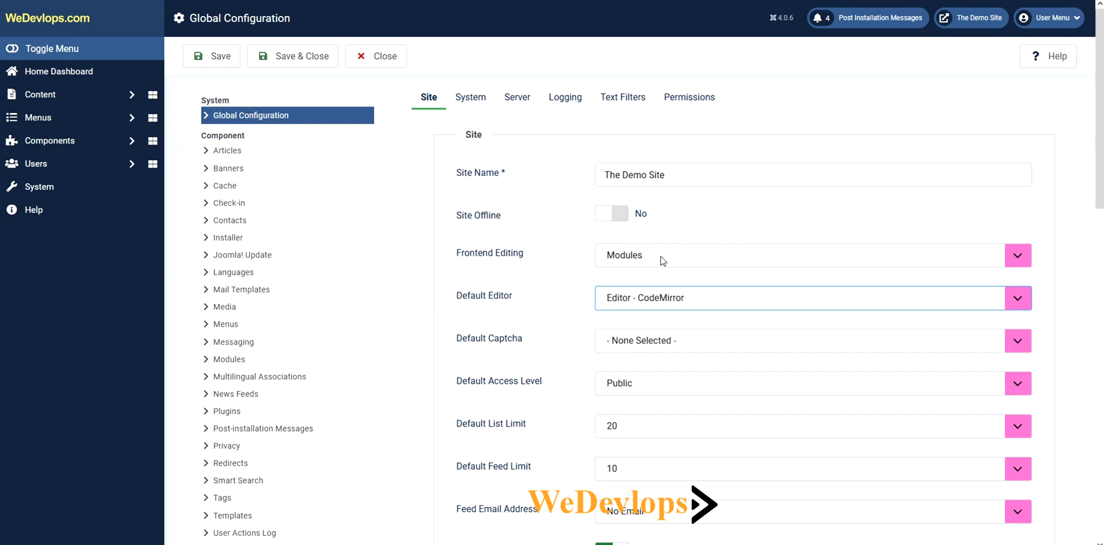
Save and close the Global Configuration, and open the Joomla article for editing from the article list.
click(303, 60)
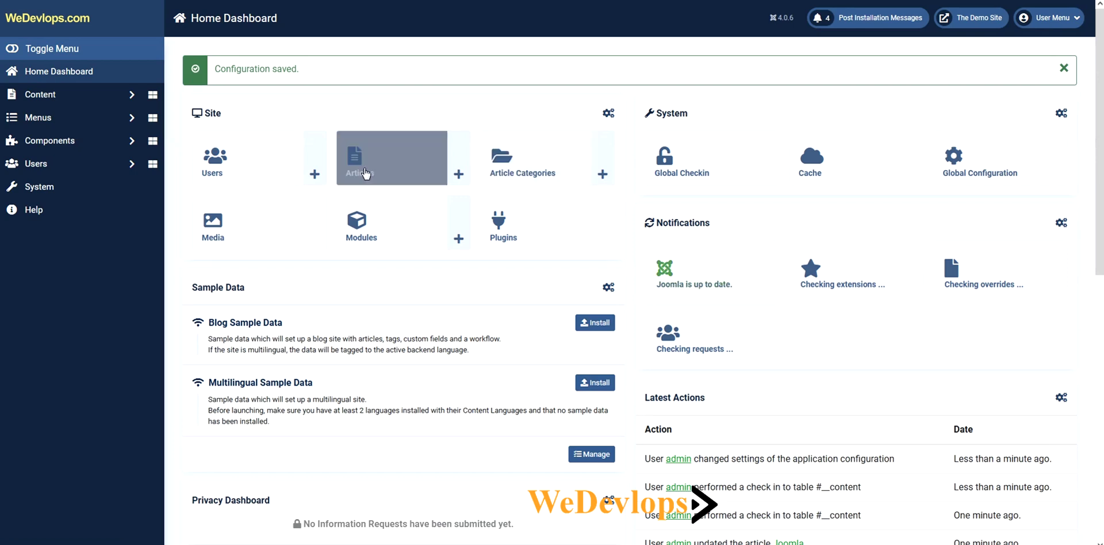
click(365, 174)
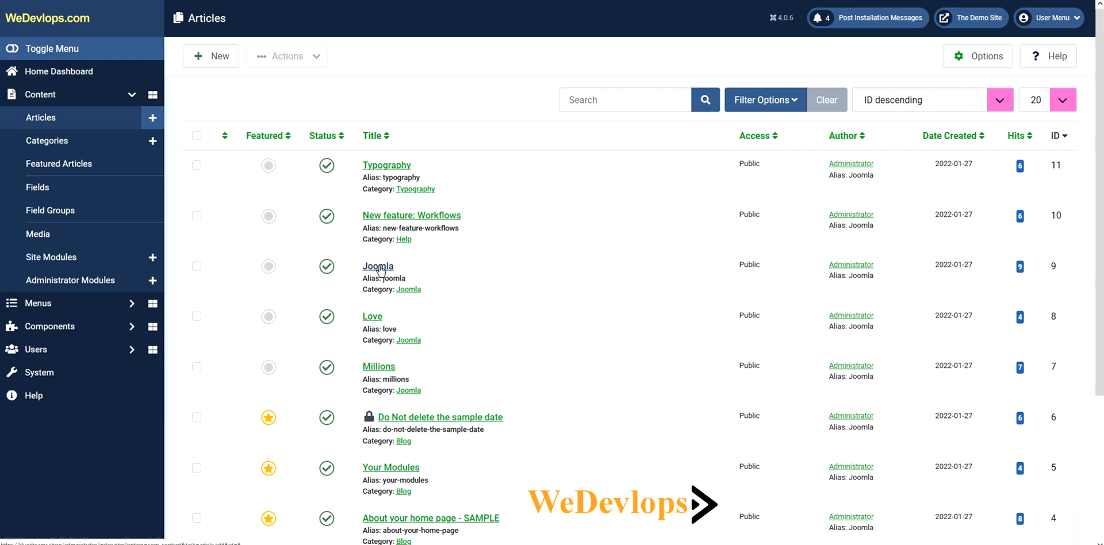
click(379, 267)
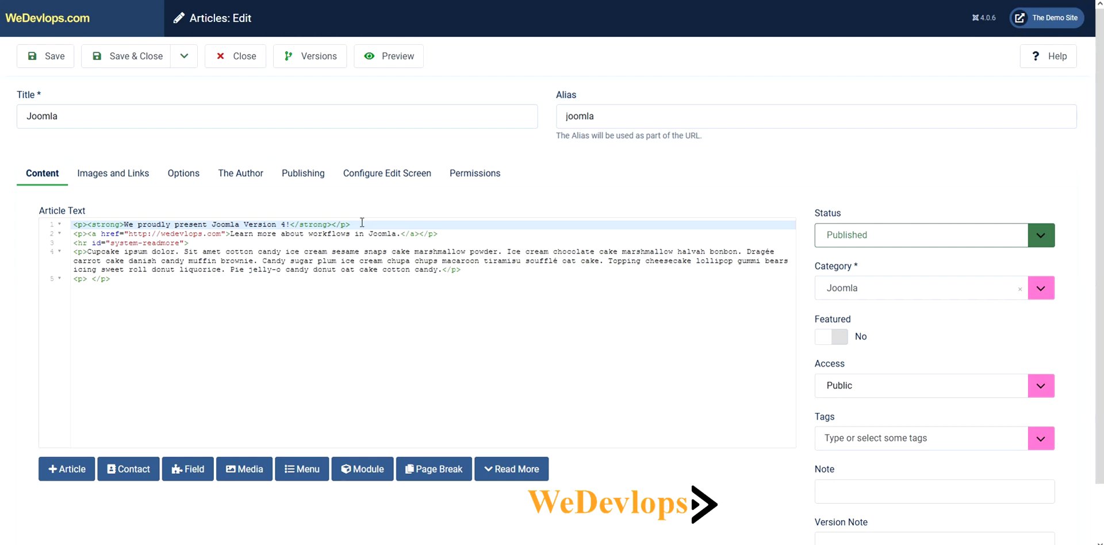
Open the demo site's home page and examine the full Joomla article there, including its editing access.
click(1047, 18)
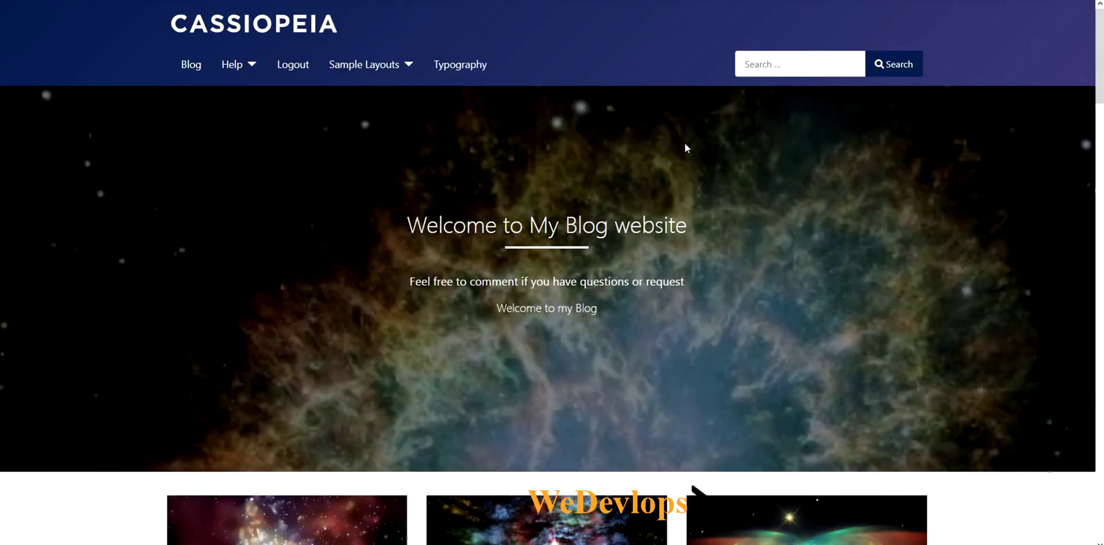
scroll(709, 169, down, 8)
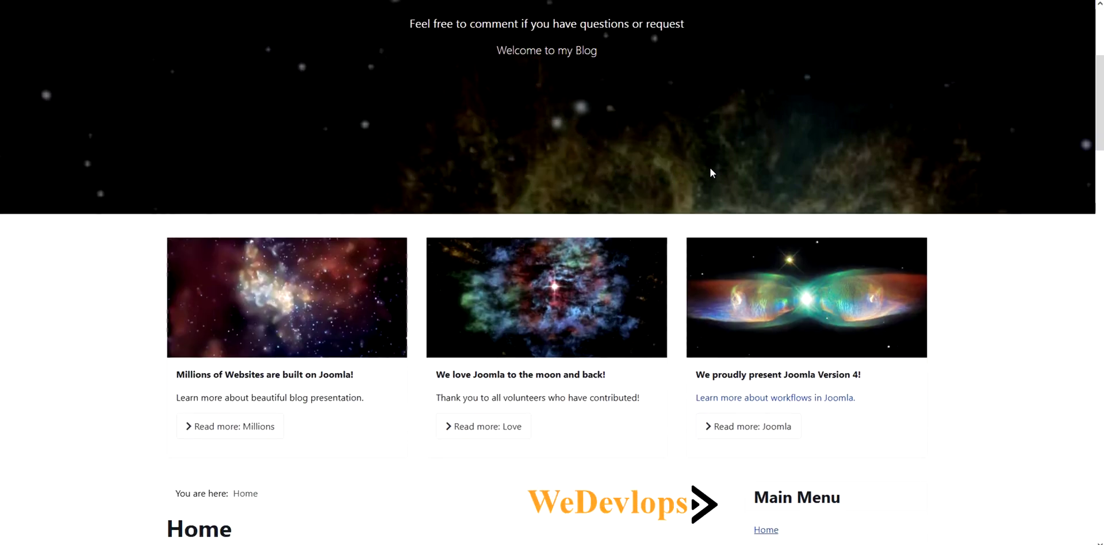
scroll(711, 171, down, 3)
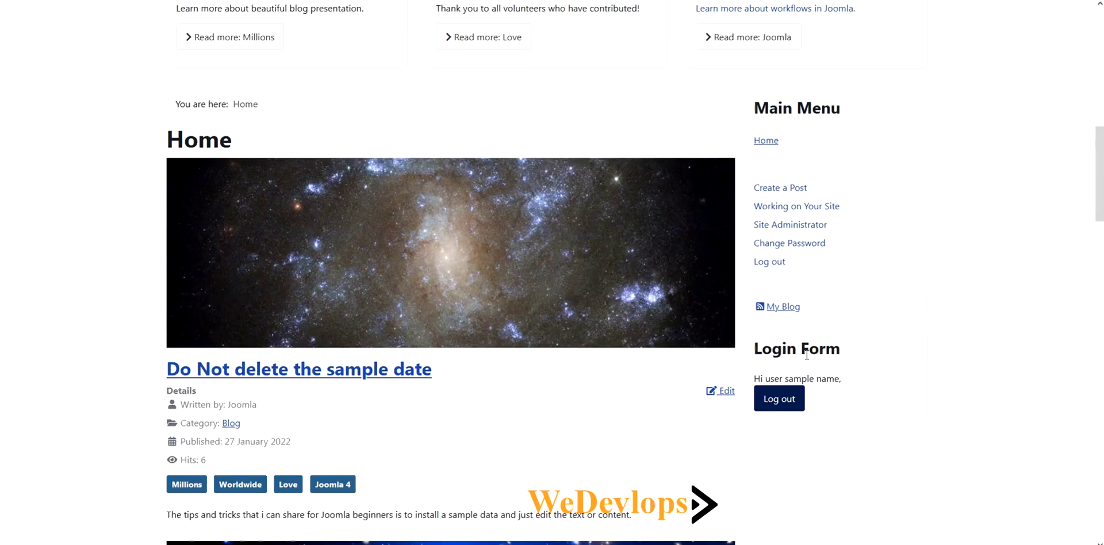
scroll(817, 379, up, 3)
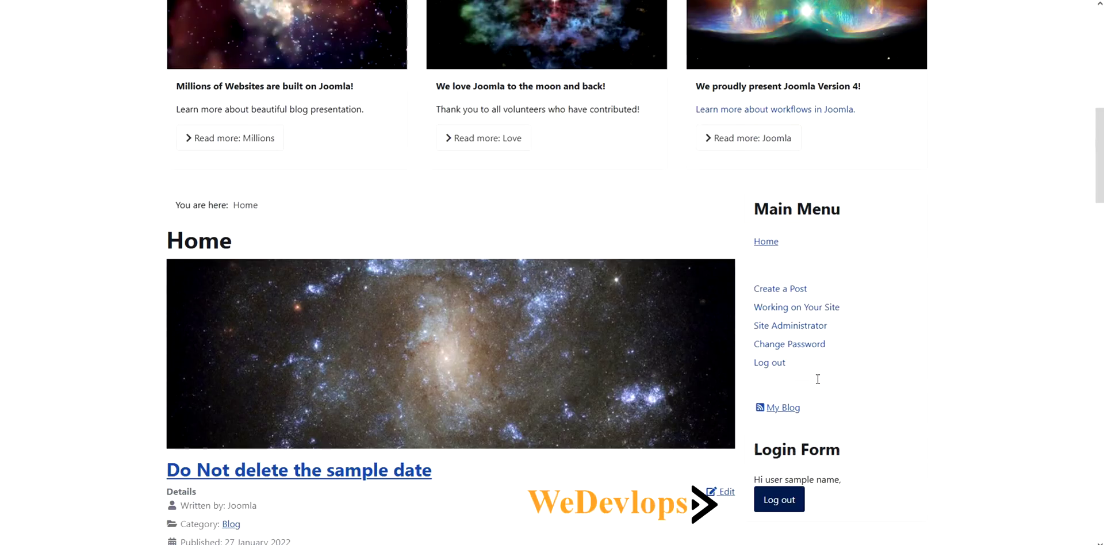
scroll(817, 380, up, 2)
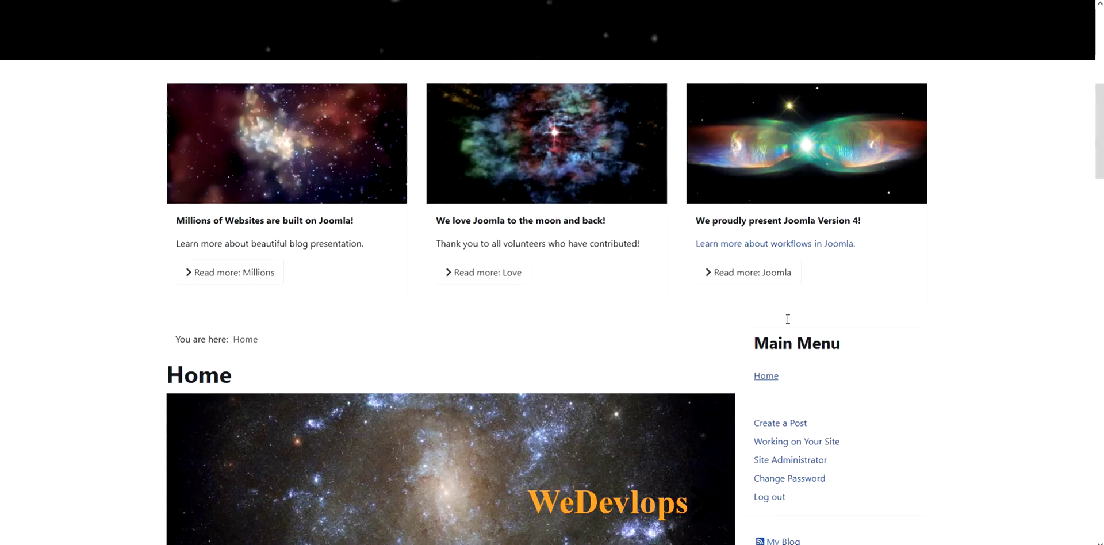
click(757, 274)
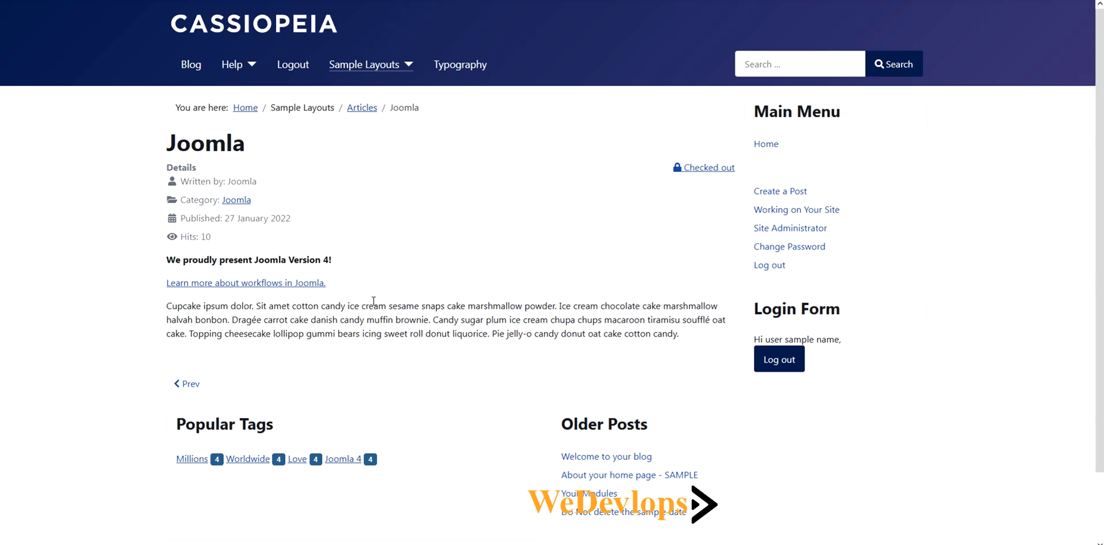
scroll(377, 297, down, 1)
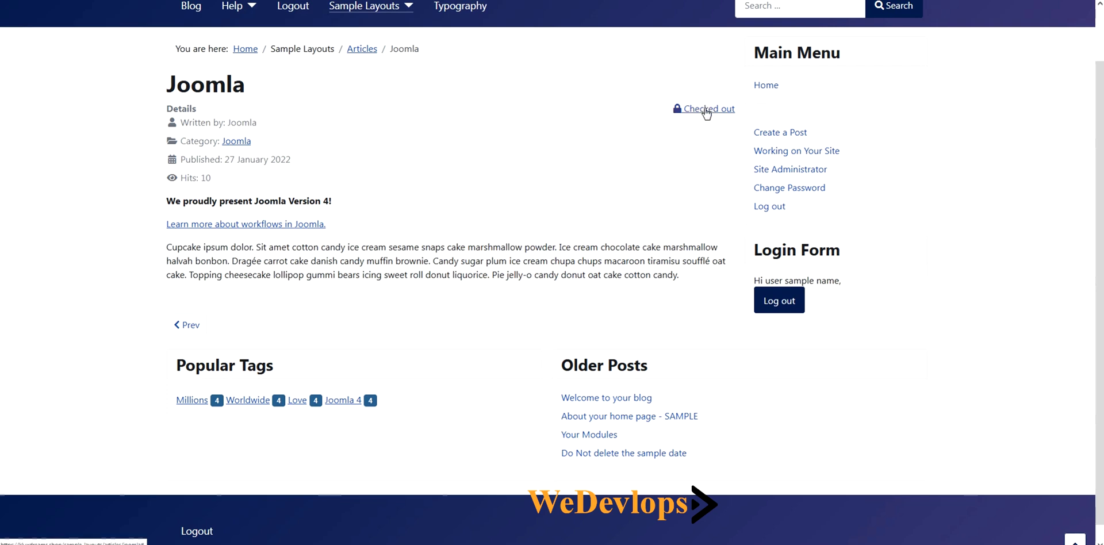
scroll(706, 114, up, 1)
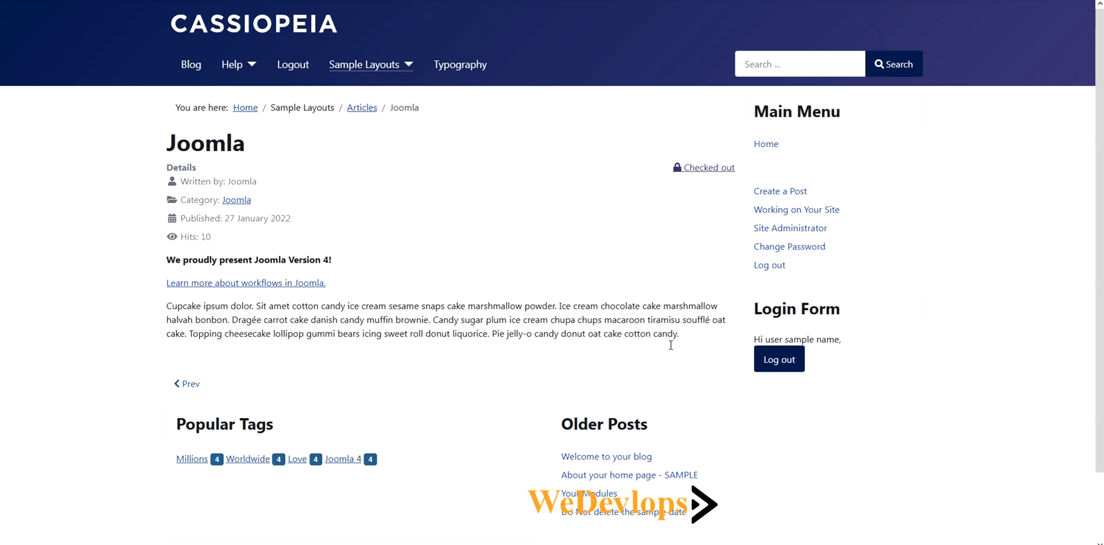
Log out of the demo site and try to log in again as user2, declining to update the saved login.
click(775, 363)
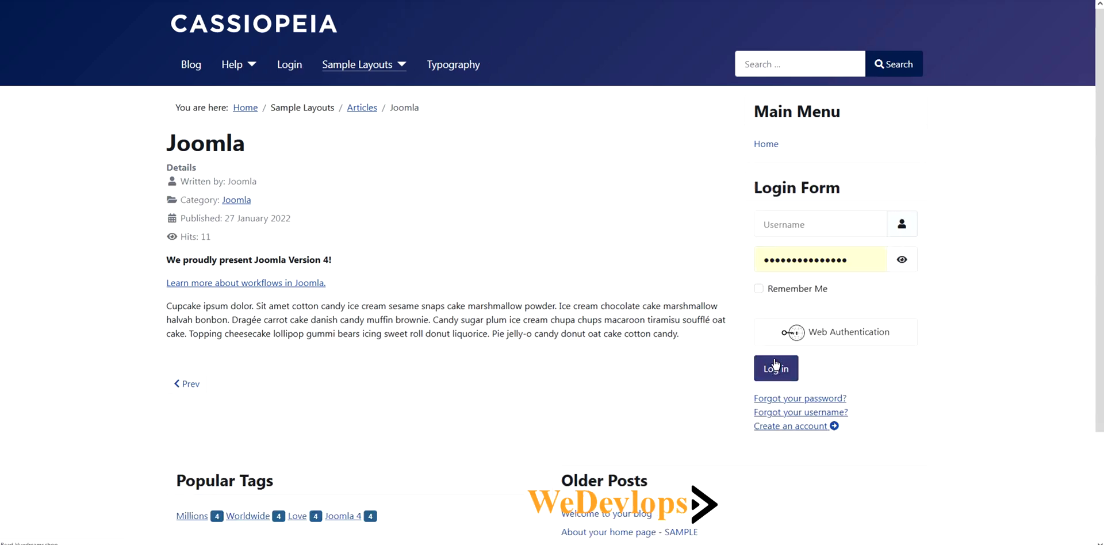
click(775, 369)
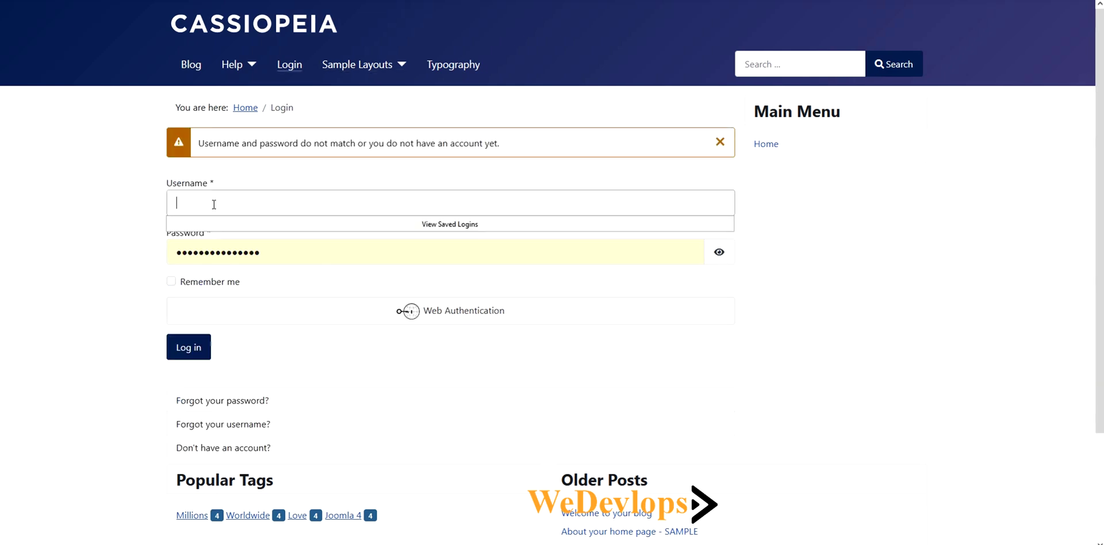
text(user2)
click(196, 346)
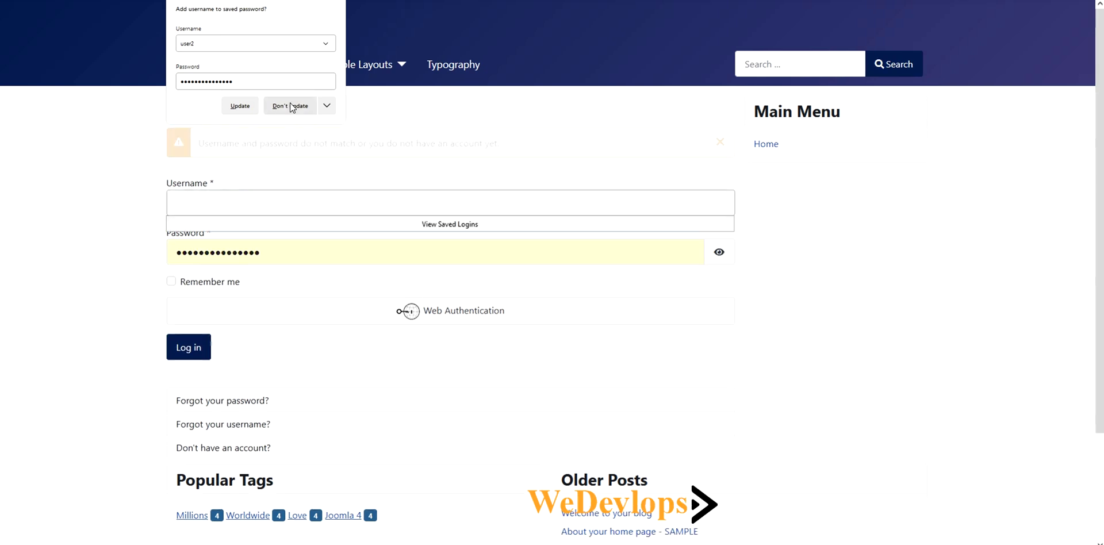
click(292, 108)
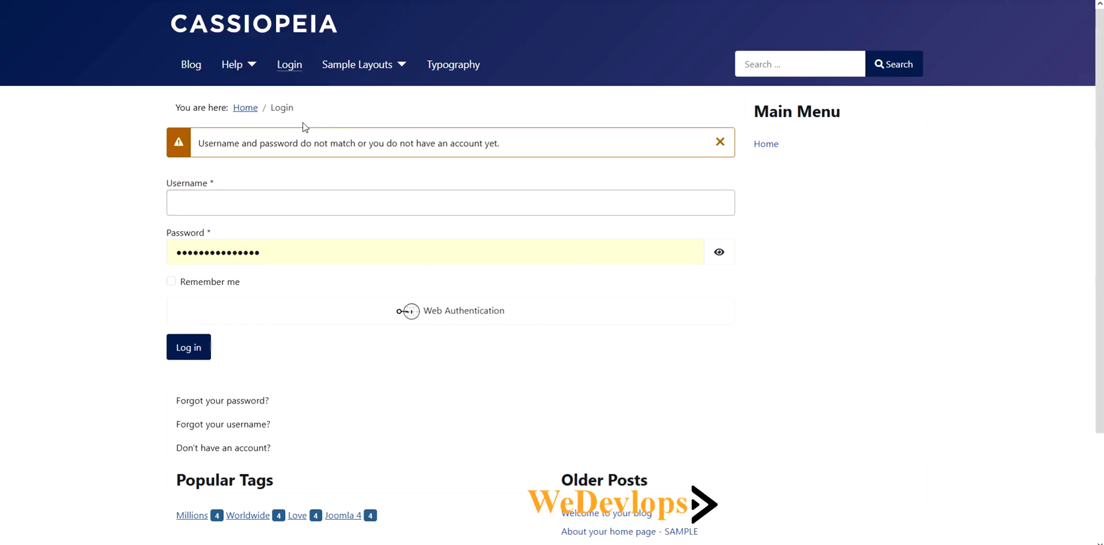
click(213, 204)
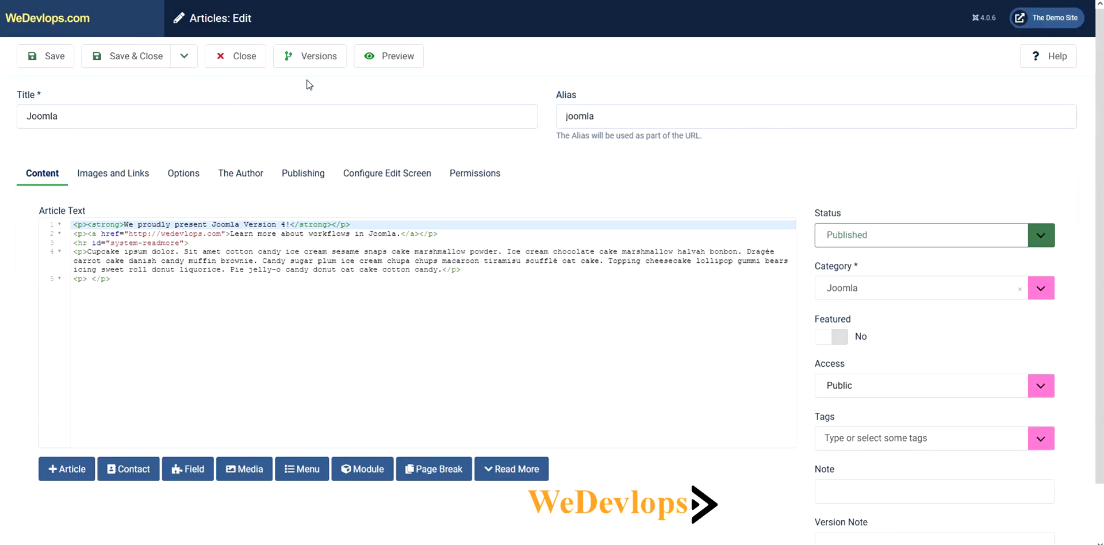
Close the Joomla article in the administrator and look up the account's username in the user management list.
click(229, 65)
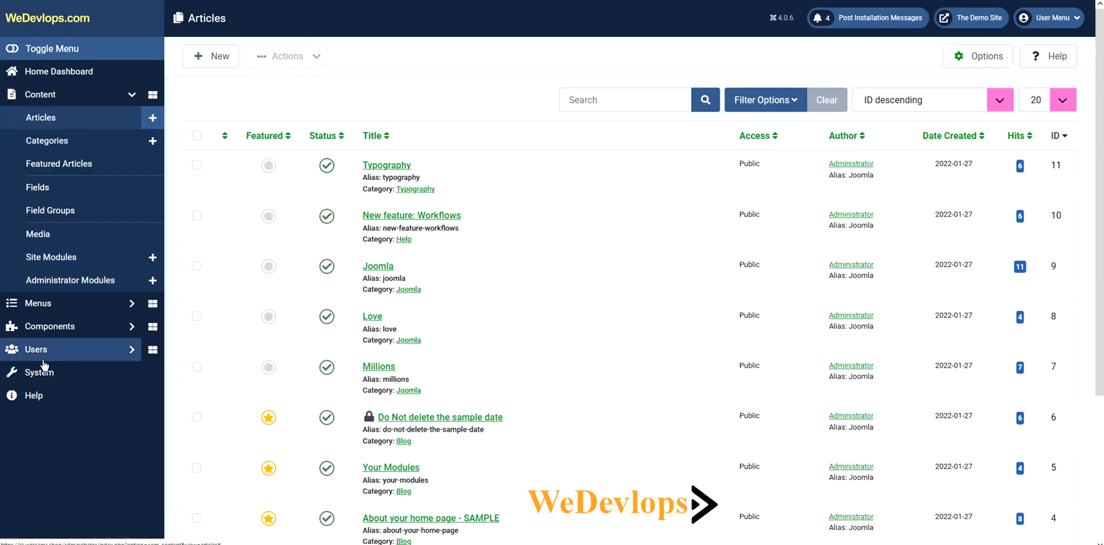
click(40, 349)
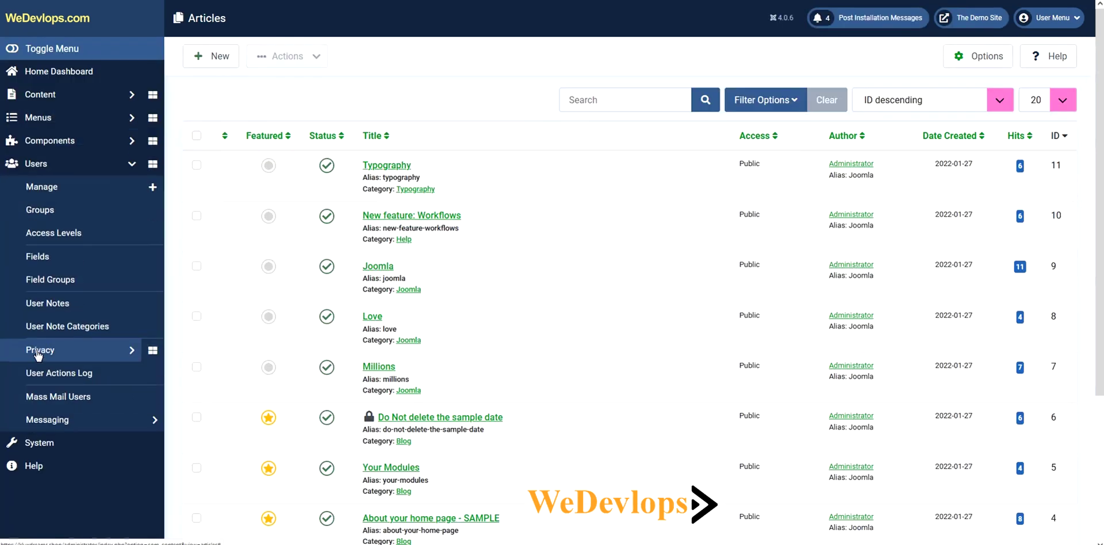
click(53, 195)
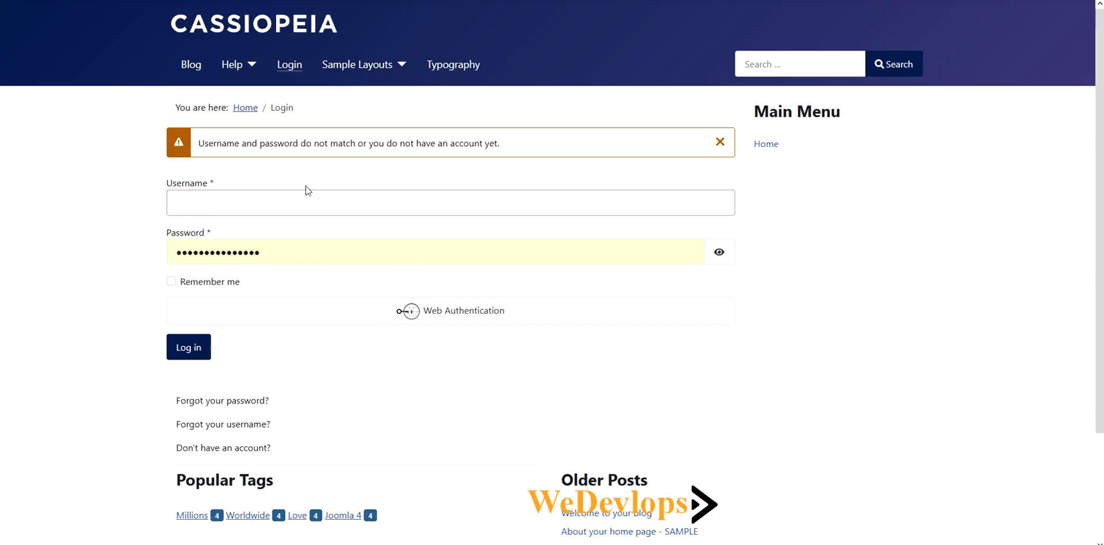
Log in to the demo site as sample2 without updating the saved login, and open the Joomla article for front-end editing.
text(sample)
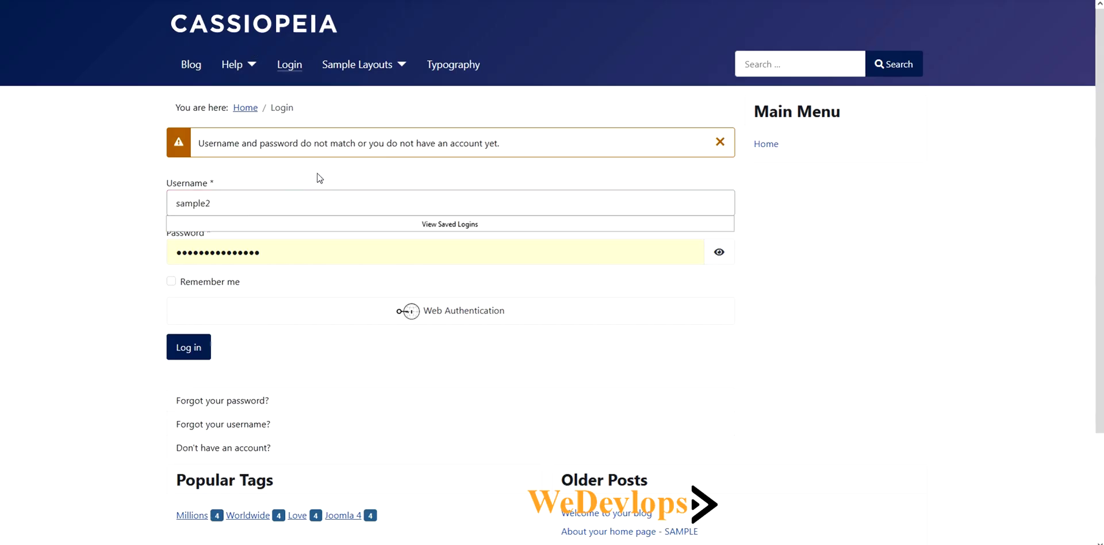
text(2)
key(Return)
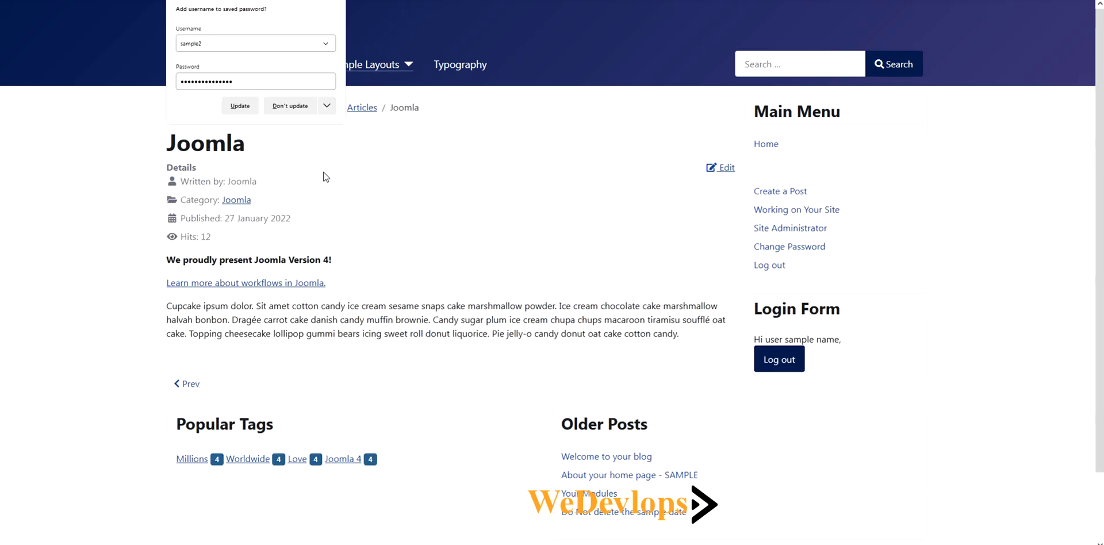
click(289, 109)
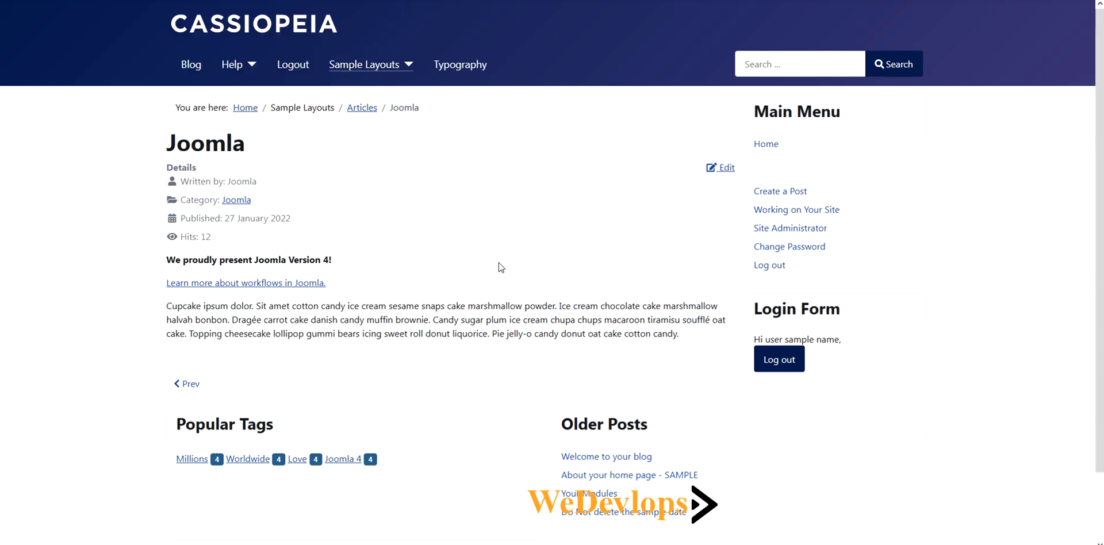
click(726, 169)
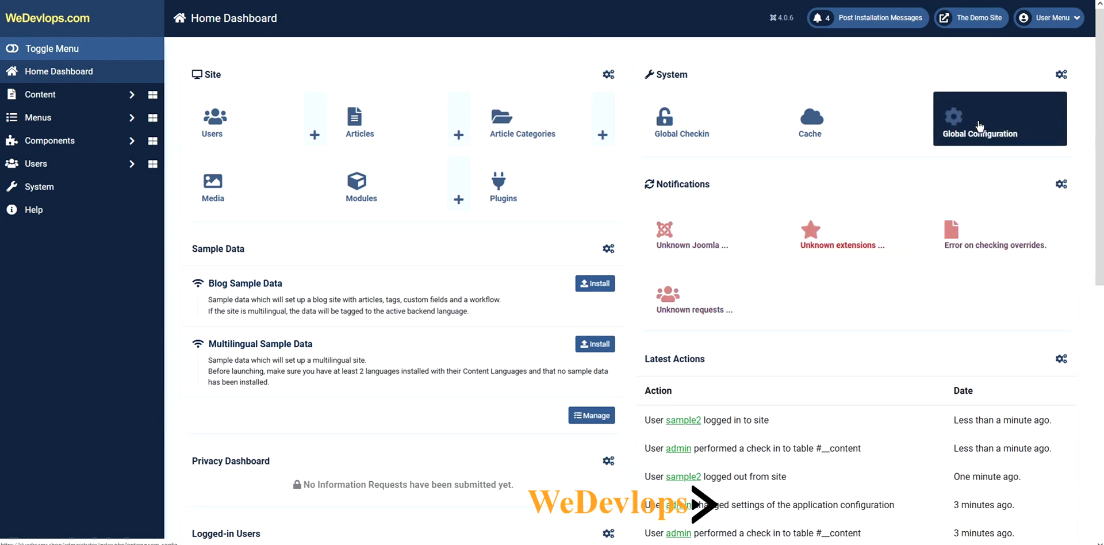
Set the default editor to "Editor - TinyMCE" in Global Configuration, save and close it, and reload the site's article edit form.
click(979, 126)
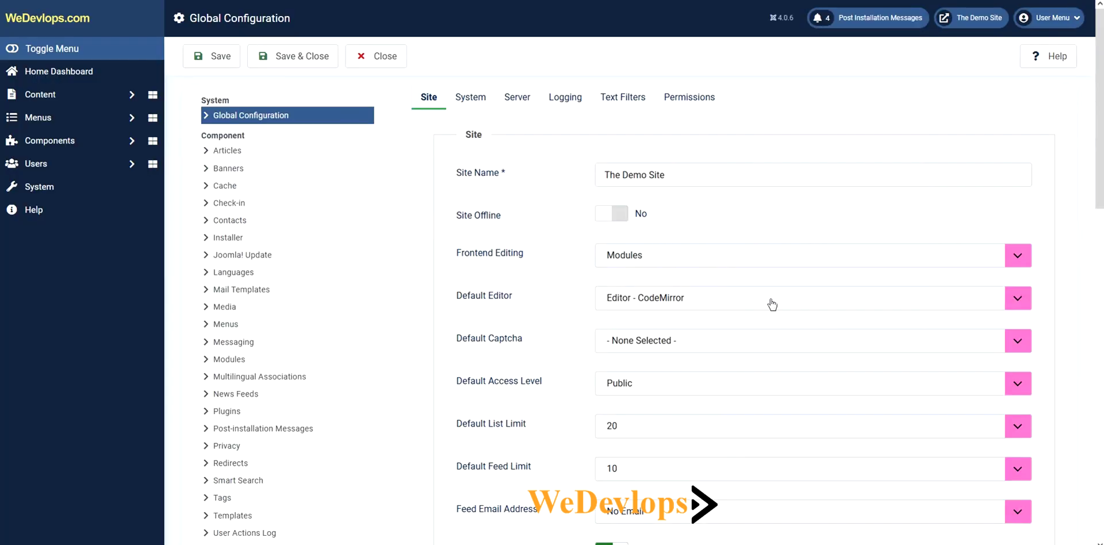
click(887, 304)
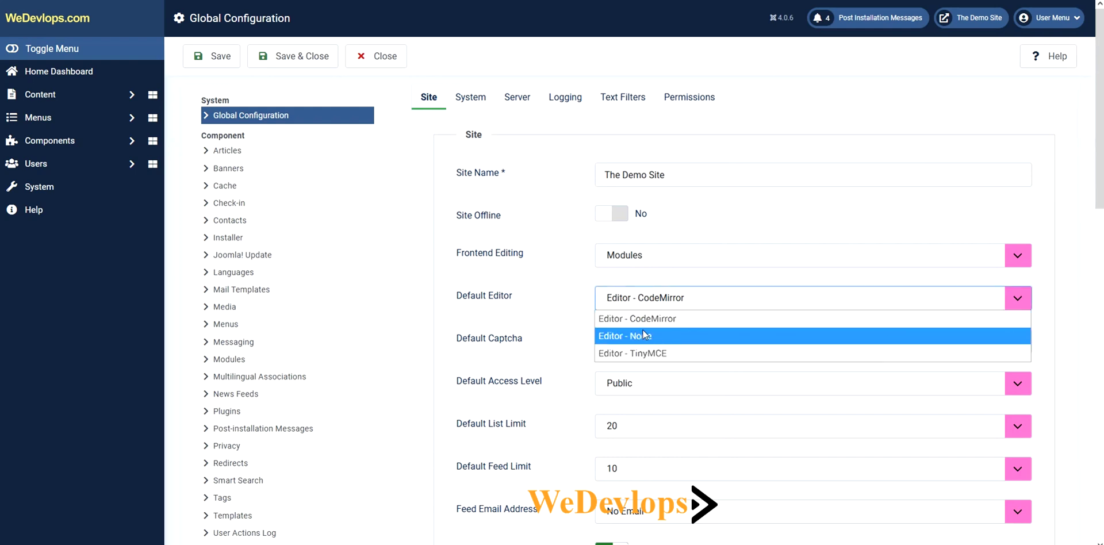
click(654, 353)
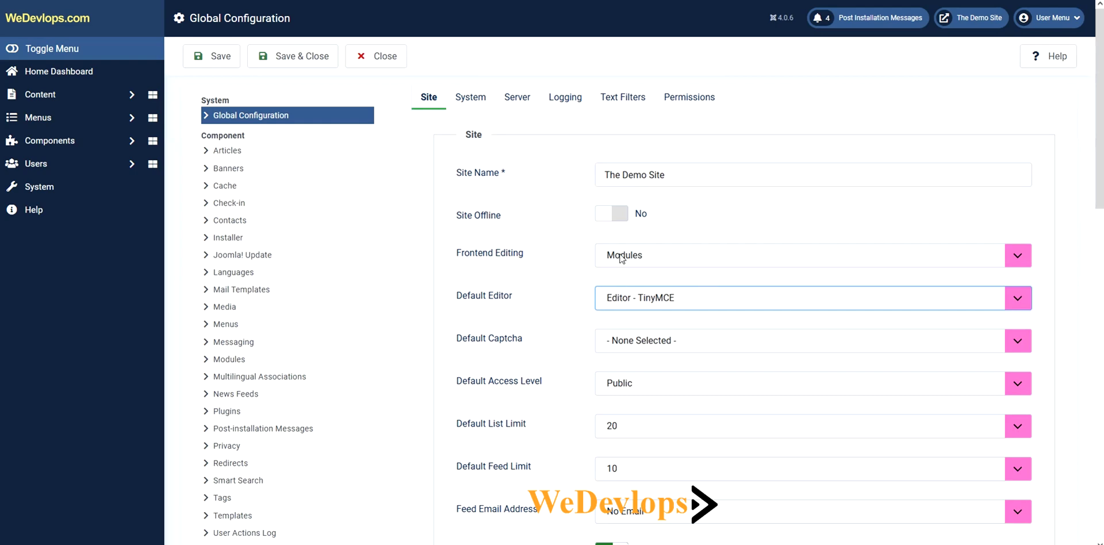
click(283, 54)
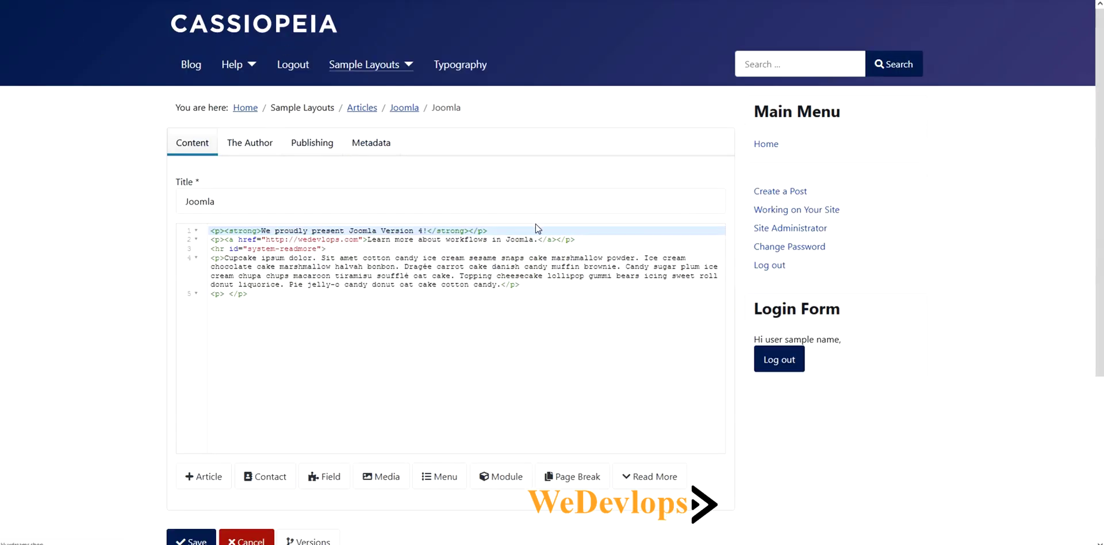
key(F5)
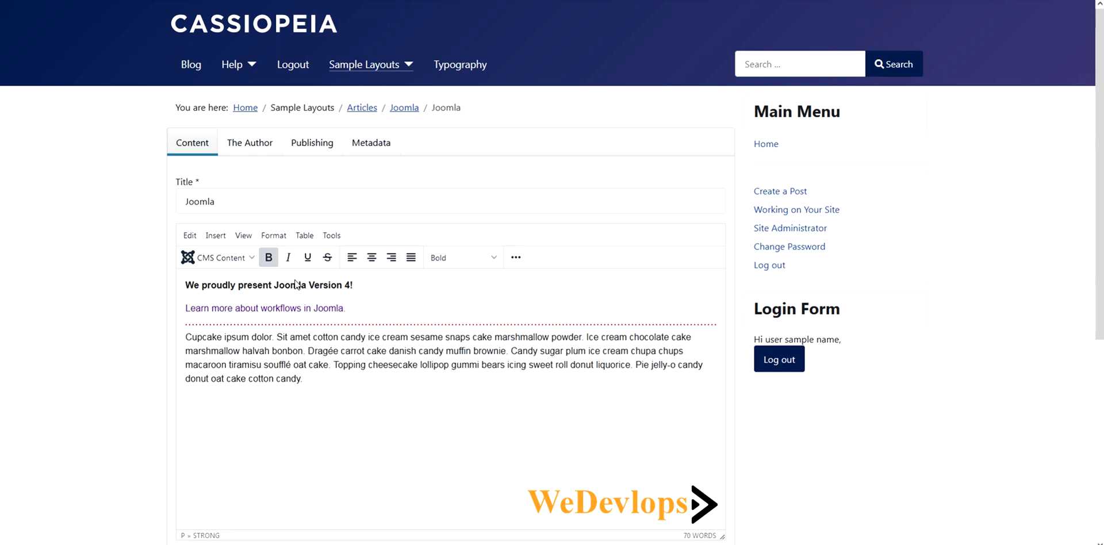
Expand the editor's full set of tools and insert a table of 6 columns by 6 rows below the article's last paragraph.
click(515, 257)
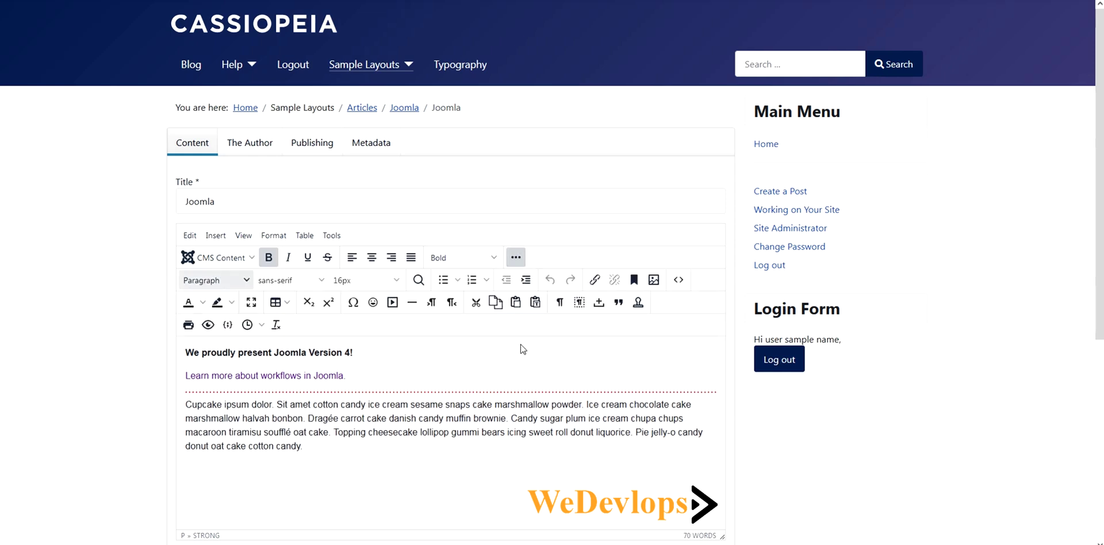
click(315, 445)
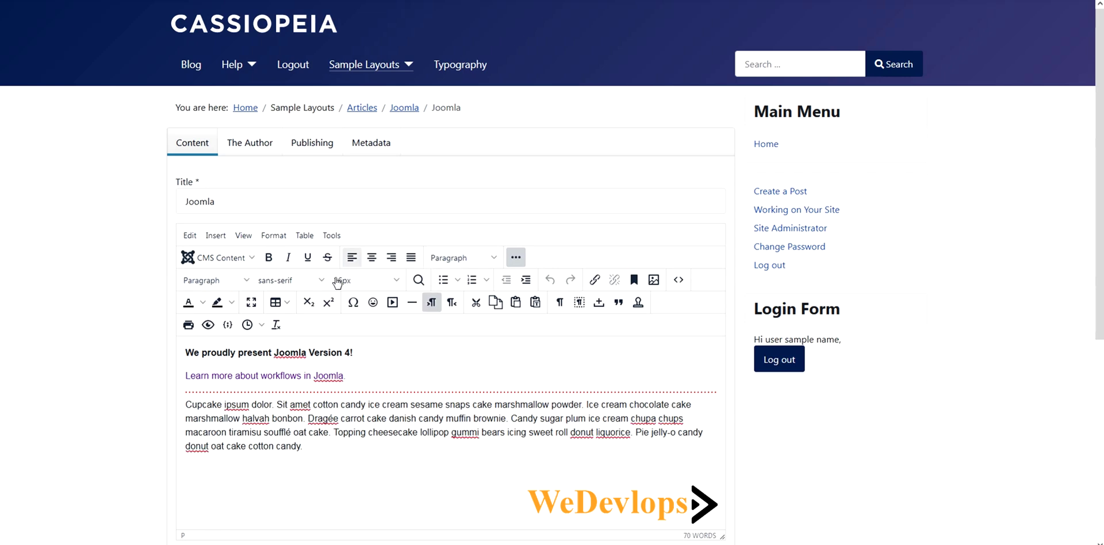
key(Return)
click(286, 304)
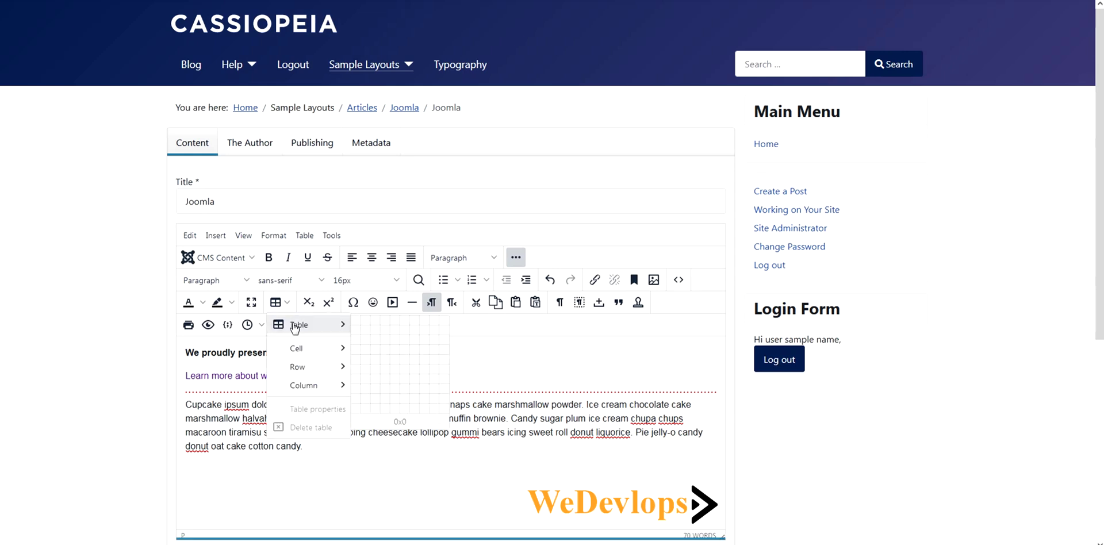
mouse_move(335, 324)
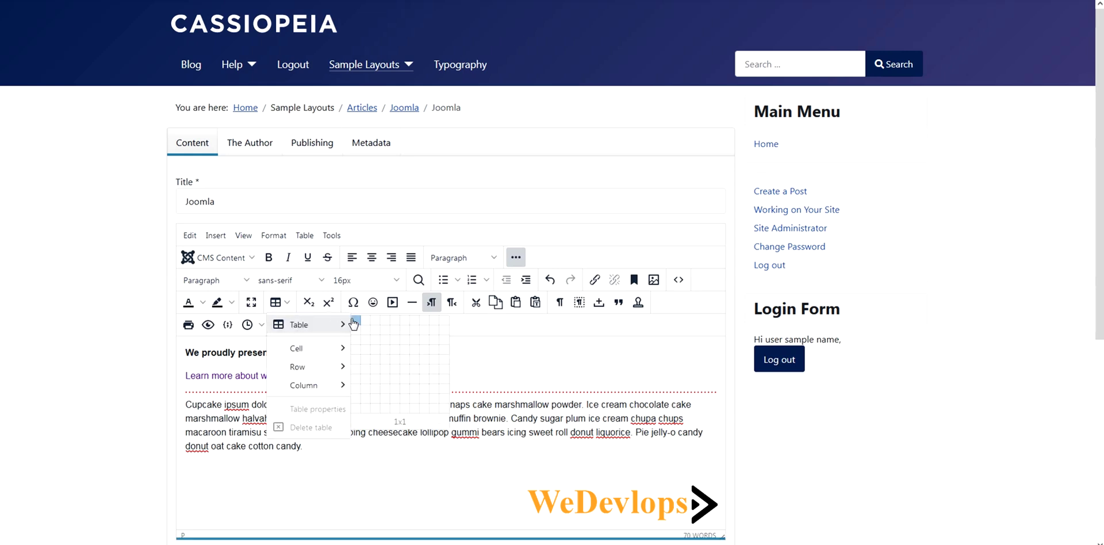
click(405, 372)
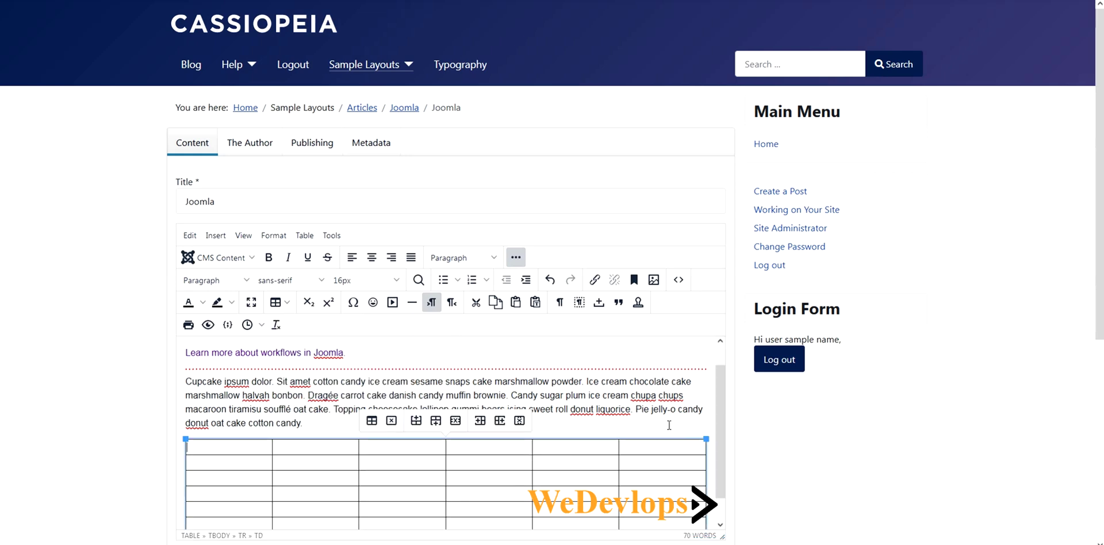
drag(721, 454, 724, 477)
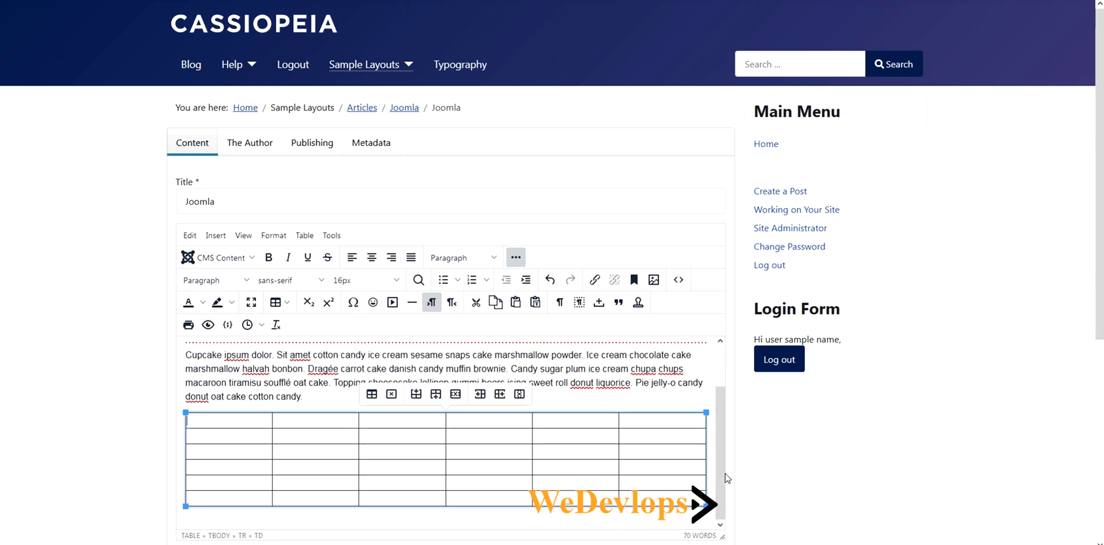
scroll(786, 451, down, 3)
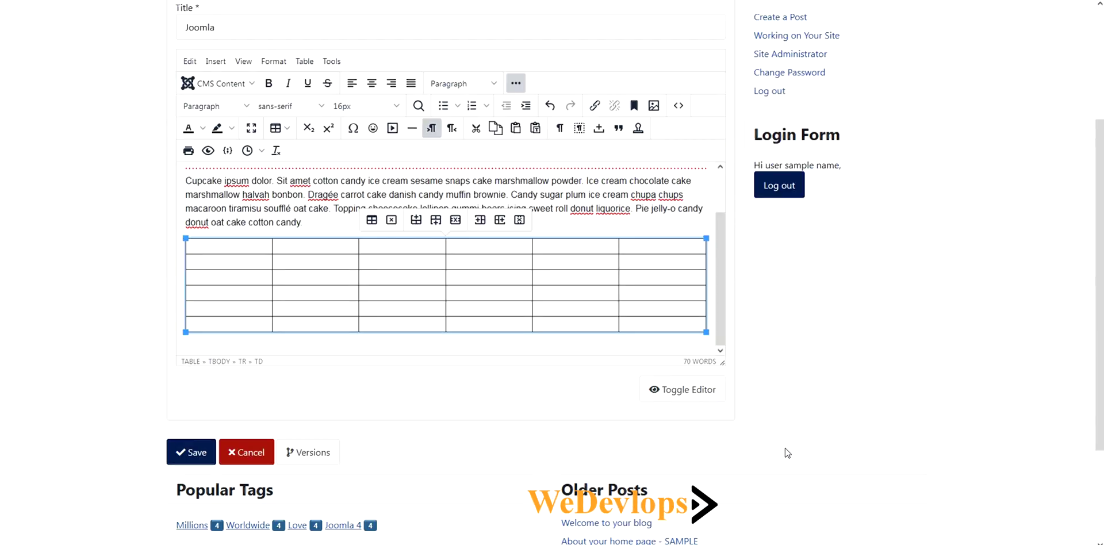
Save the Joomla article with its new table on the site and reopen it for front-end editing.
click(191, 457)
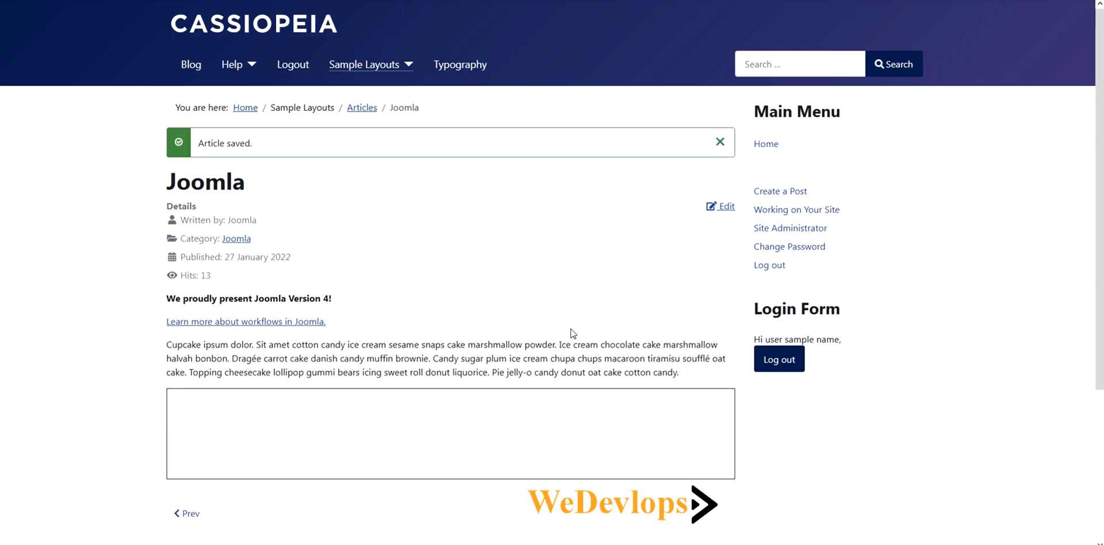
click(726, 209)
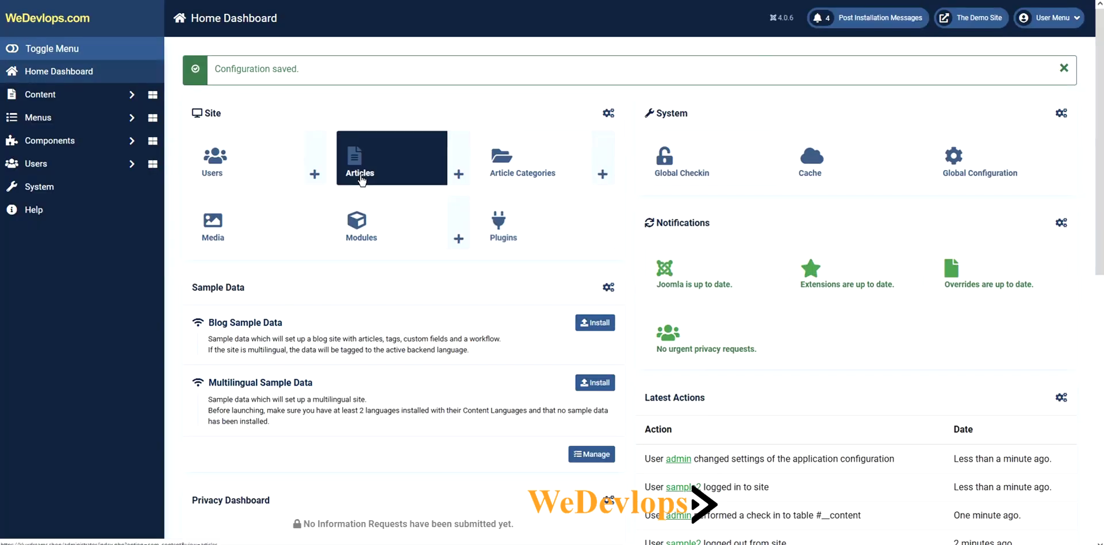
Check in the locked Joomla article in the administrator's article list and open it for editing.
click(360, 177)
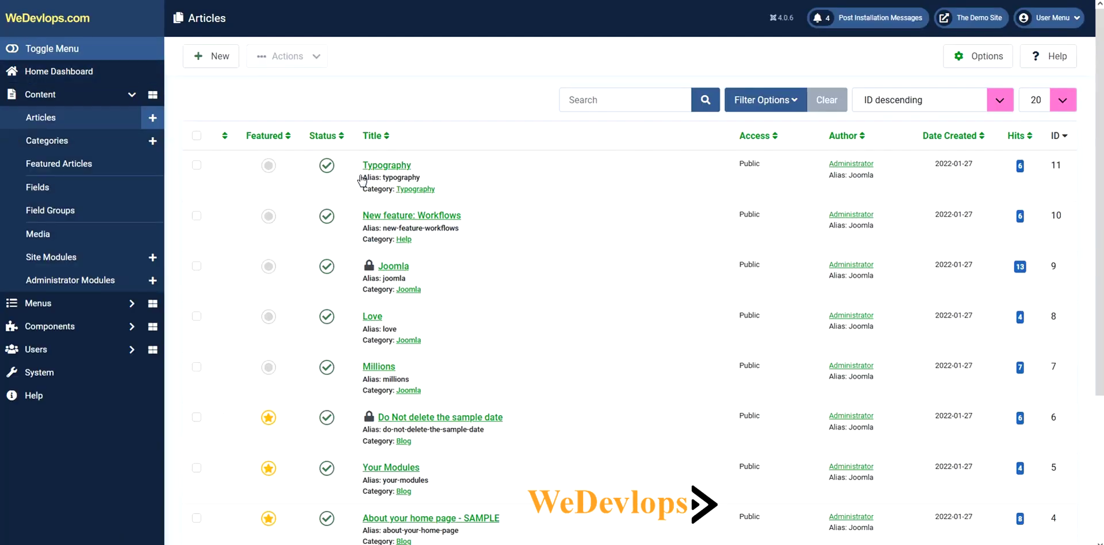
click(368, 266)
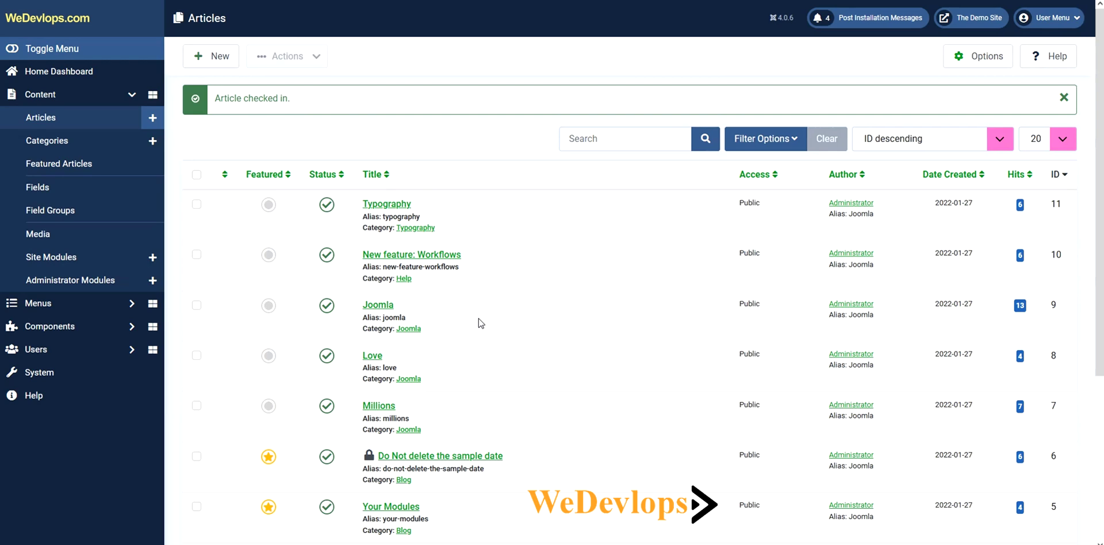
click(383, 312)
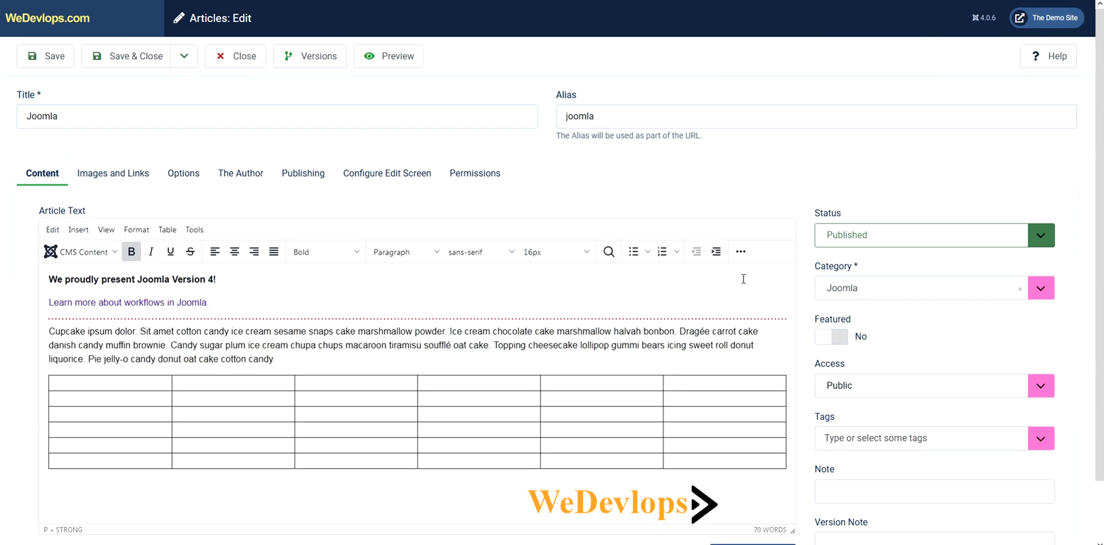
Expand the editor's full set of tools and review the article's HTML source code from end to start without saving it.
click(740, 256)
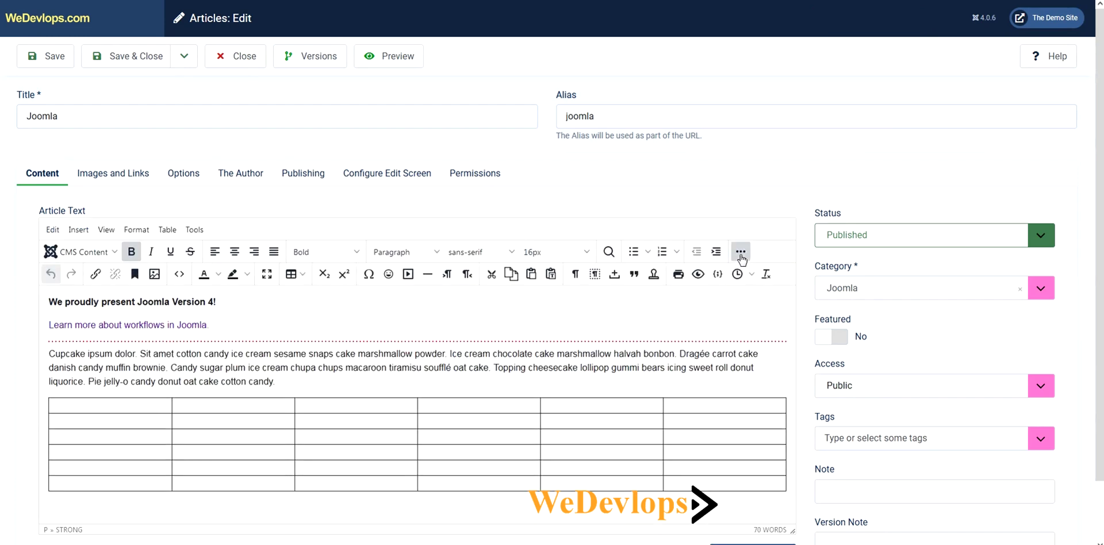
click(179, 276)
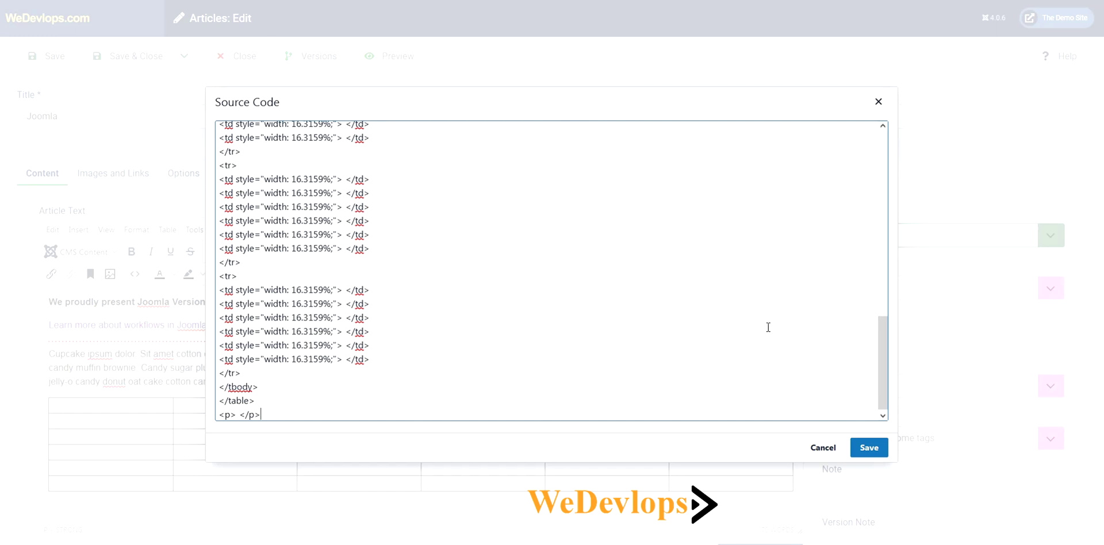
drag(884, 350, 856, 161)
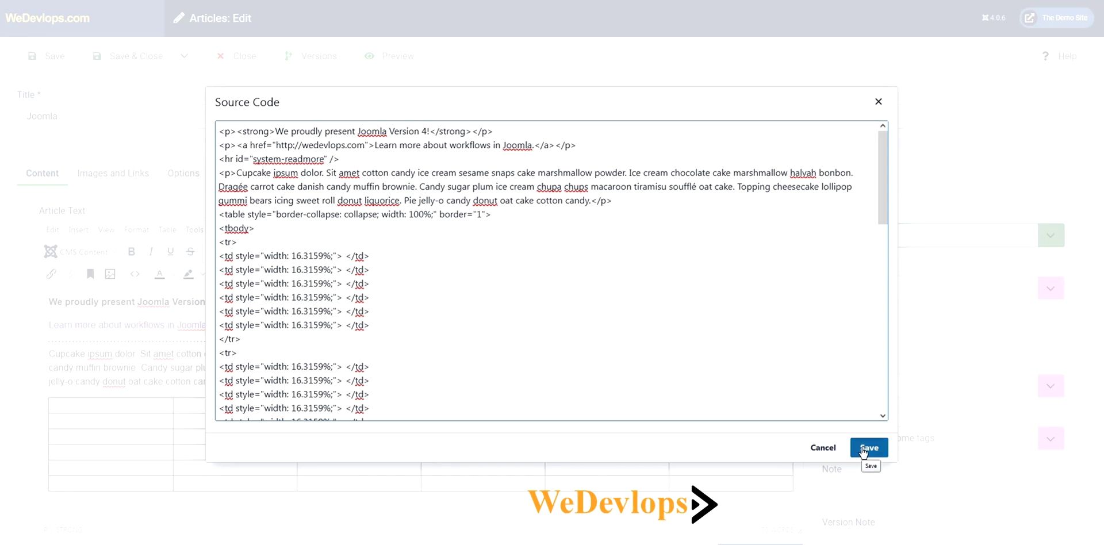
click(823, 447)
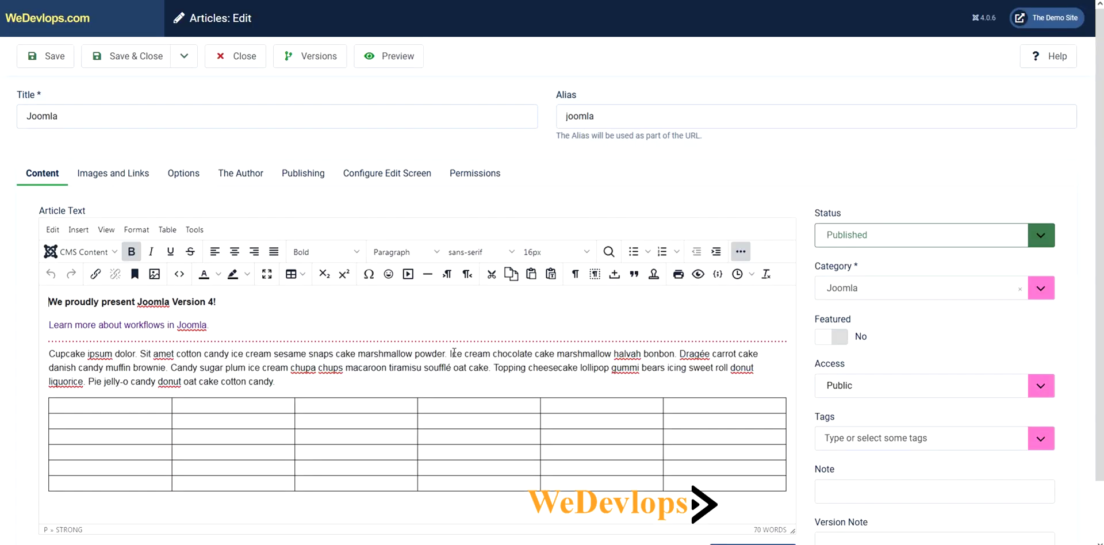
Insert a smiling face emoticon at the end of the article's last paragraph.
click(388, 275)
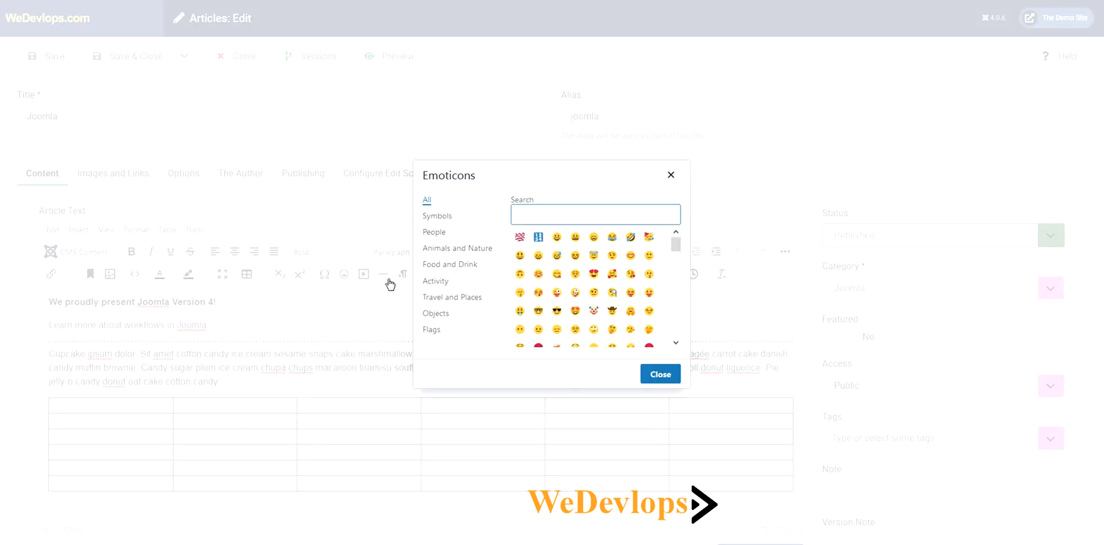
click(671, 174)
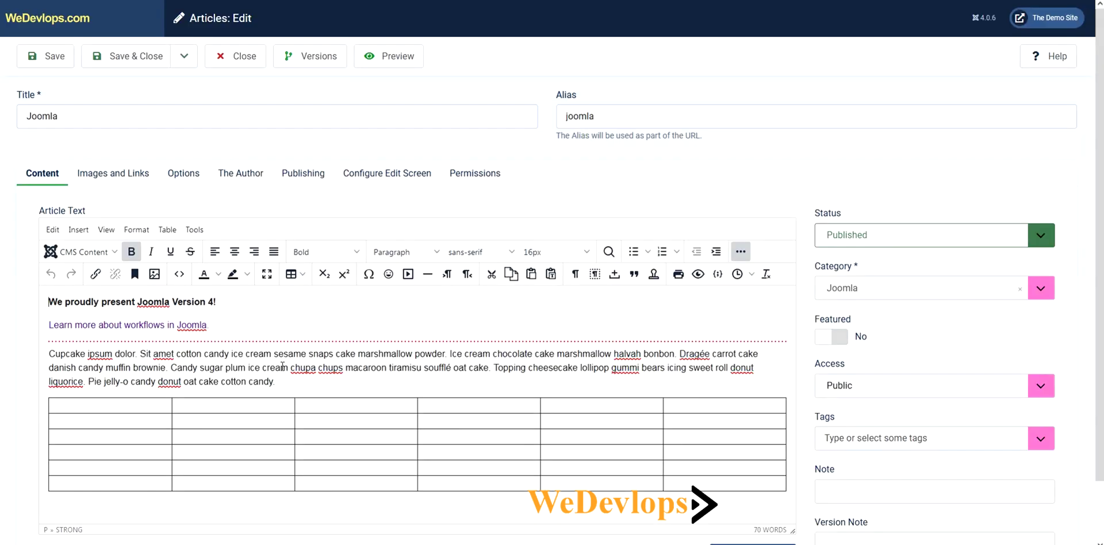
click(285, 384)
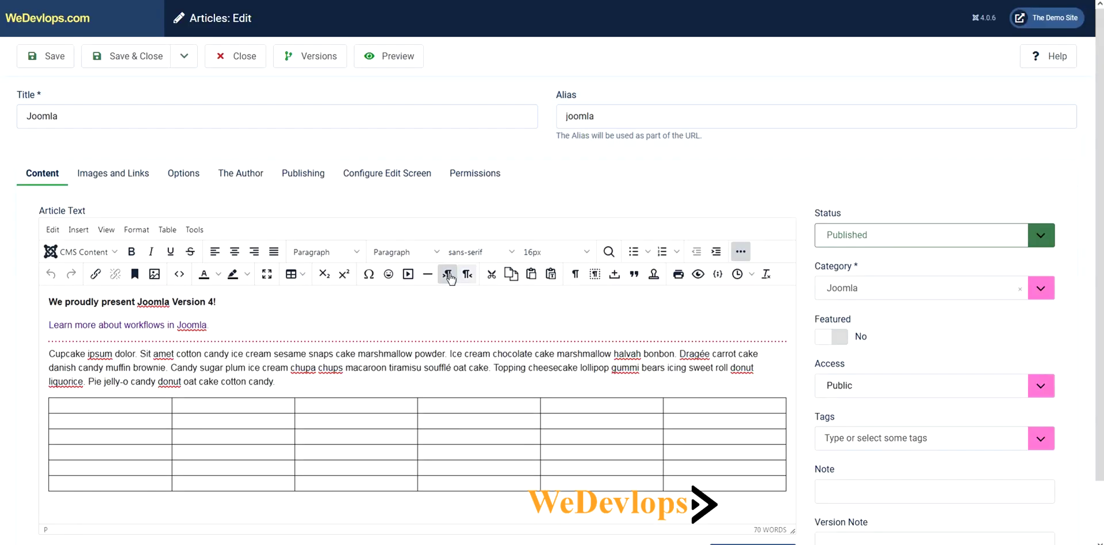
click(389, 275)
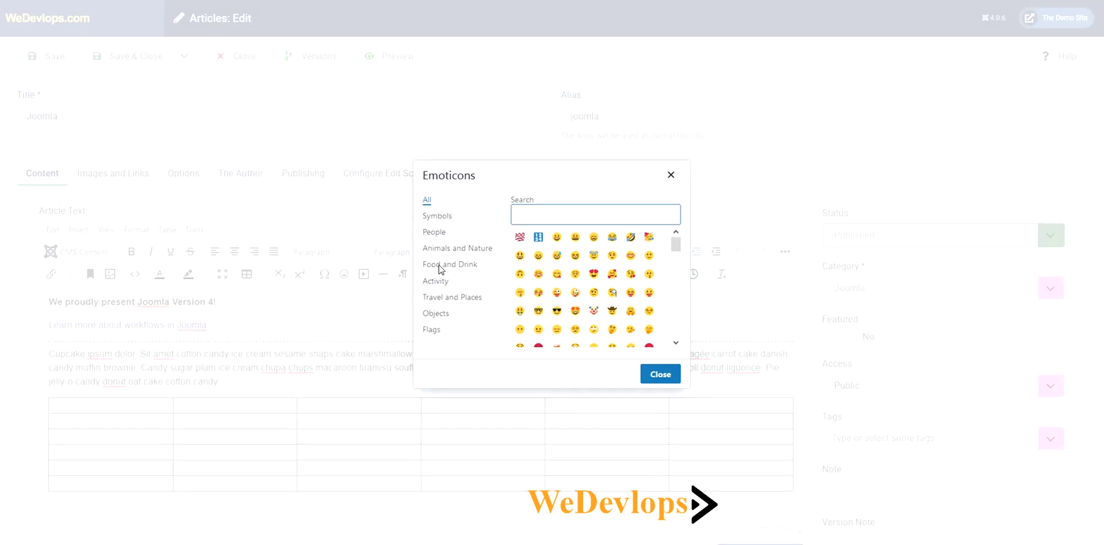
click(576, 296)
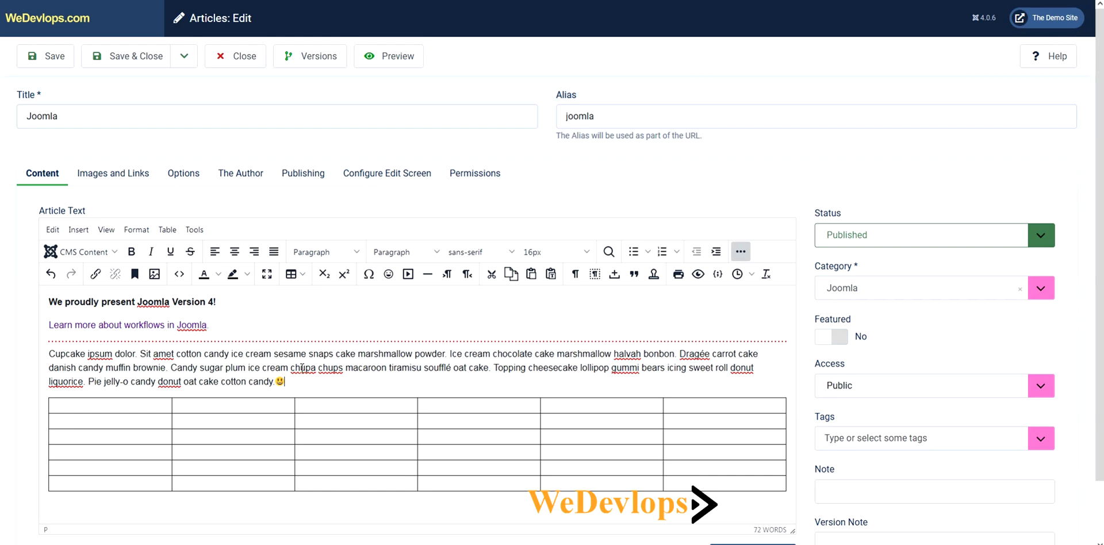
Color the words "chupa chups macaroon" in the article's last paragraph red.
drag(290, 367, 386, 368)
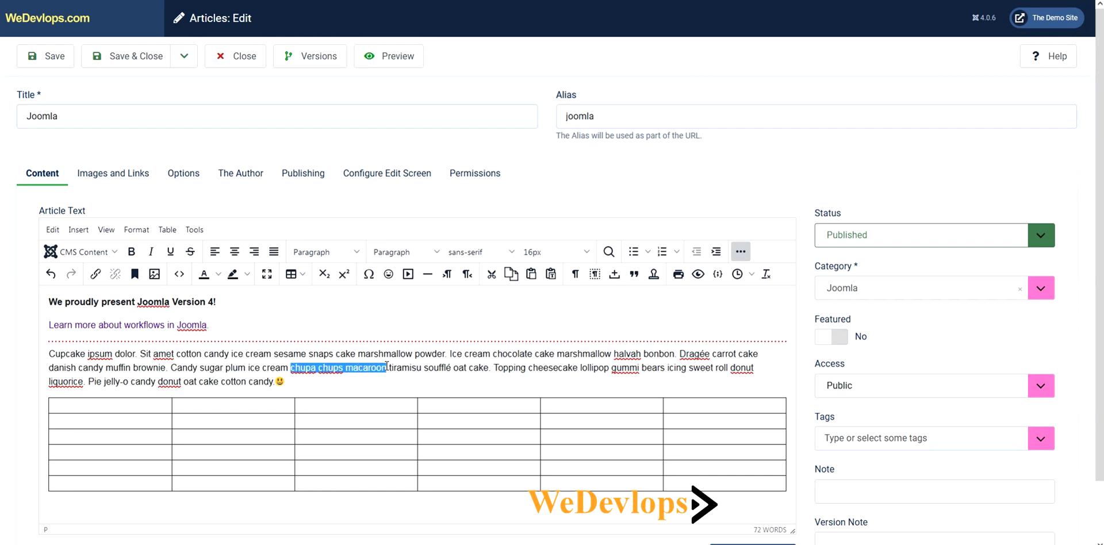
click(219, 275)
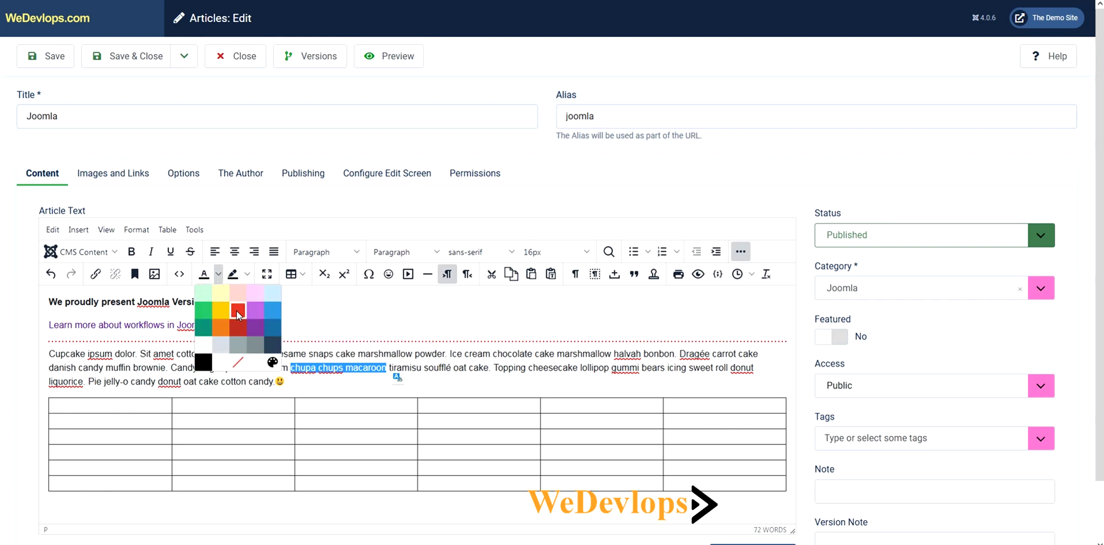
click(238, 310)
click(356, 392)
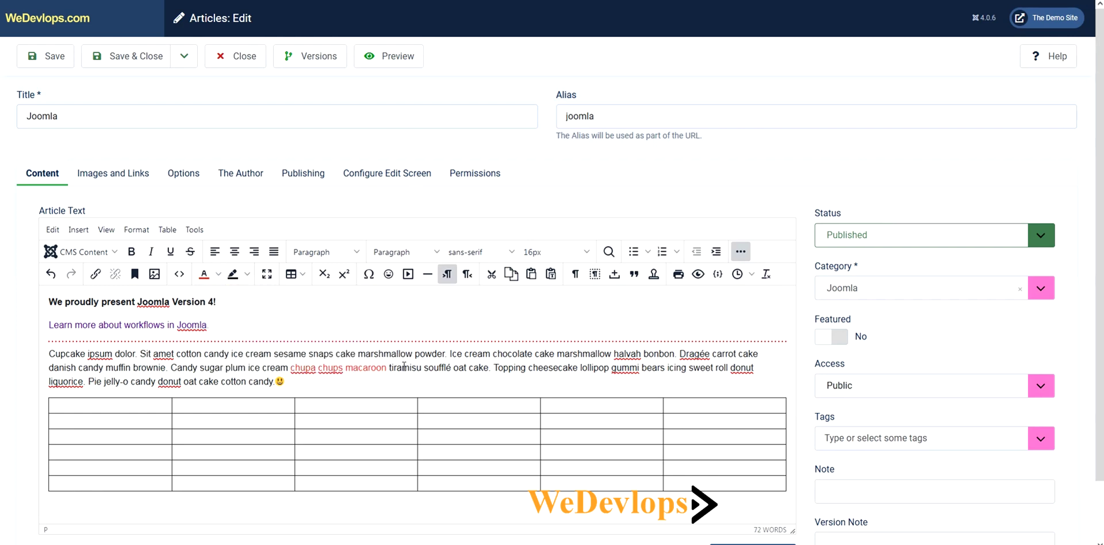
Color the text from "Sit amet cotton candy" to "snaps cake ma" green, and save and close the article.
drag(139, 354, 371, 353)
click(219, 275)
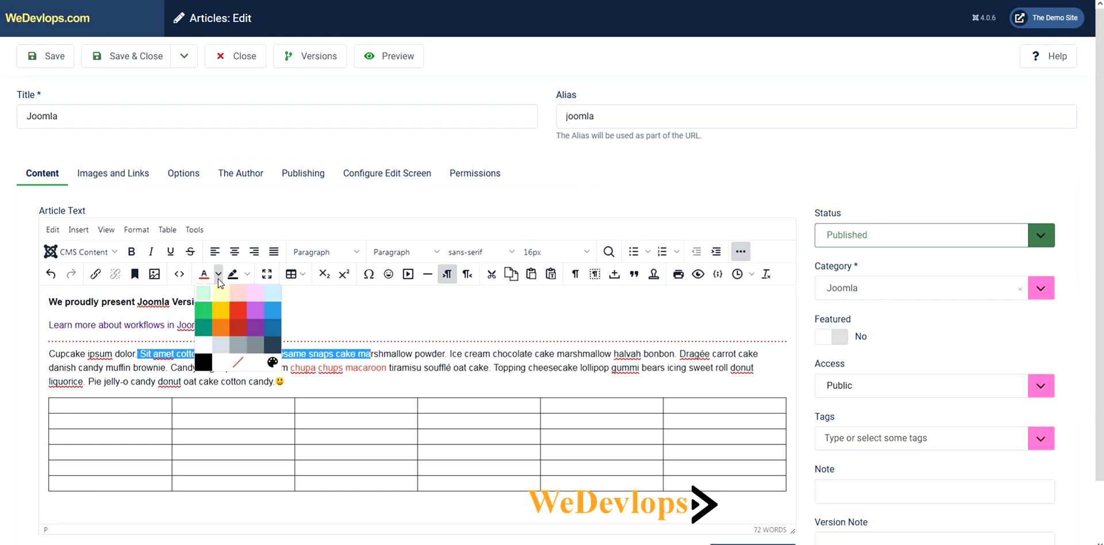
click(204, 311)
click(402, 374)
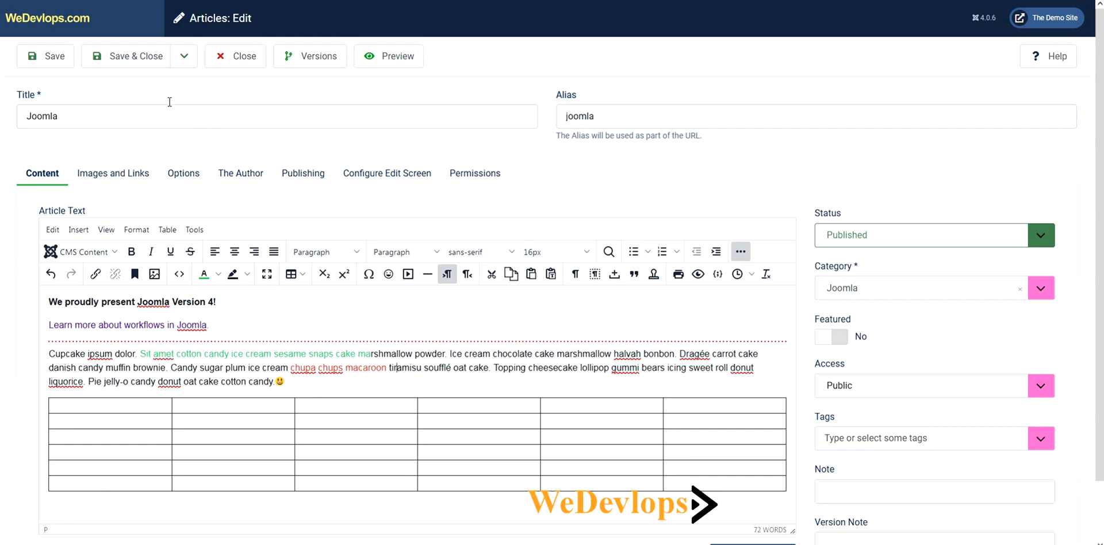
click(132, 56)
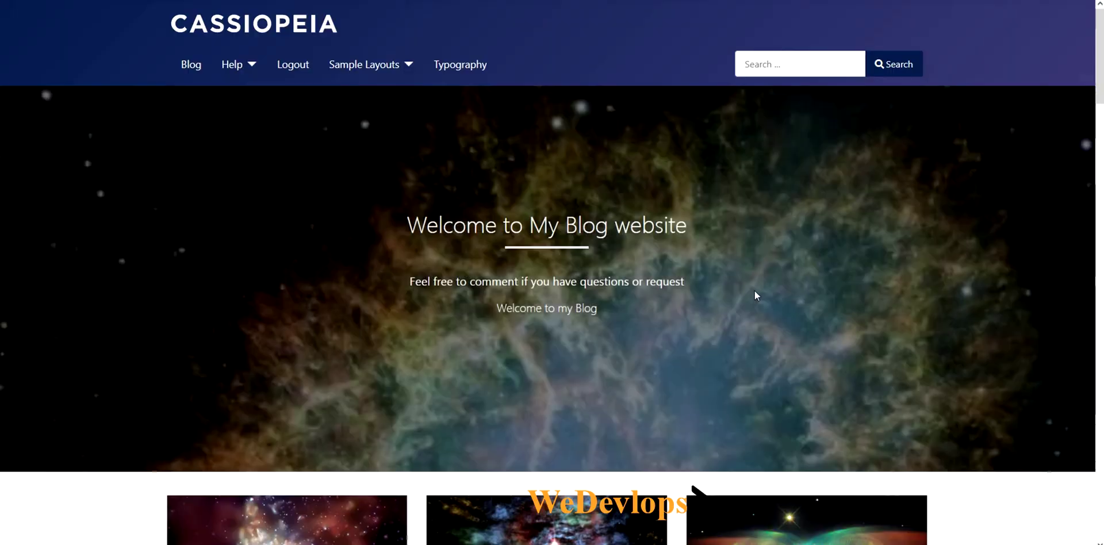
Open the Joomla article on the demo site and examine its colored text, emoticon and table.
scroll(754, 293, down, 5)
click(759, 338)
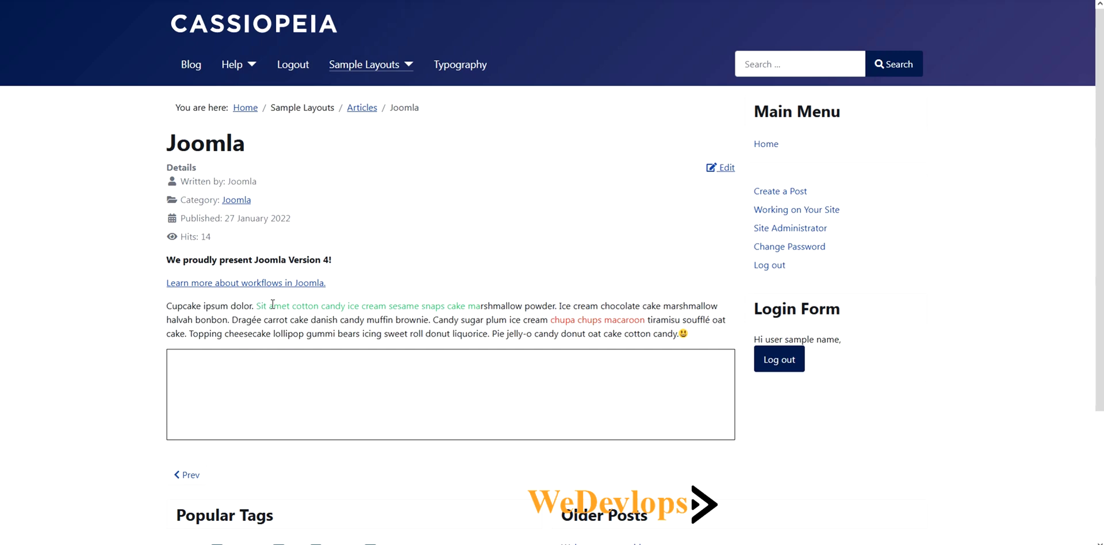
drag(272, 304, 301, 306)
scroll(675, 319, down, 3)
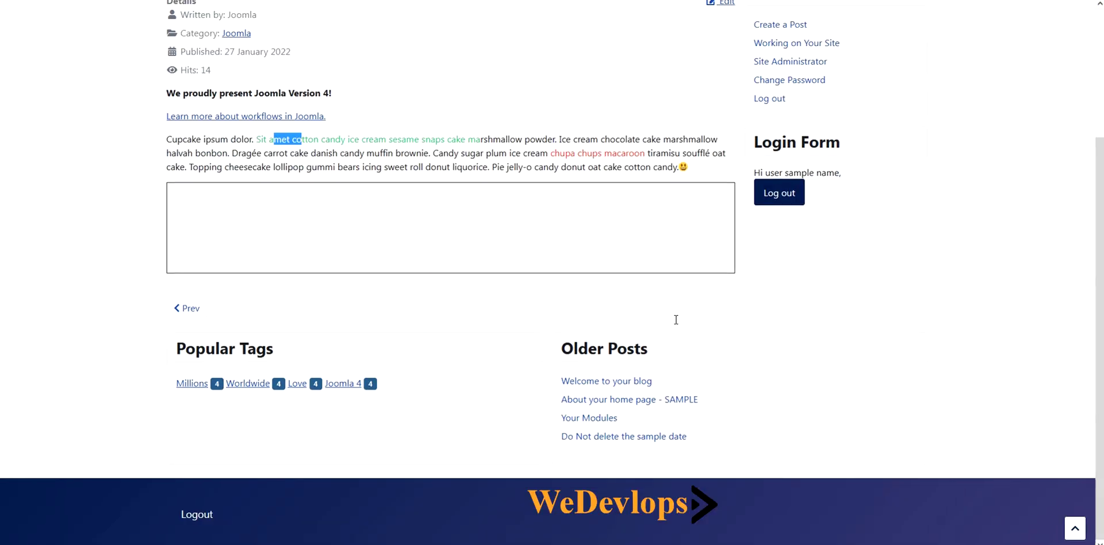
scroll(675, 320, up, 1)
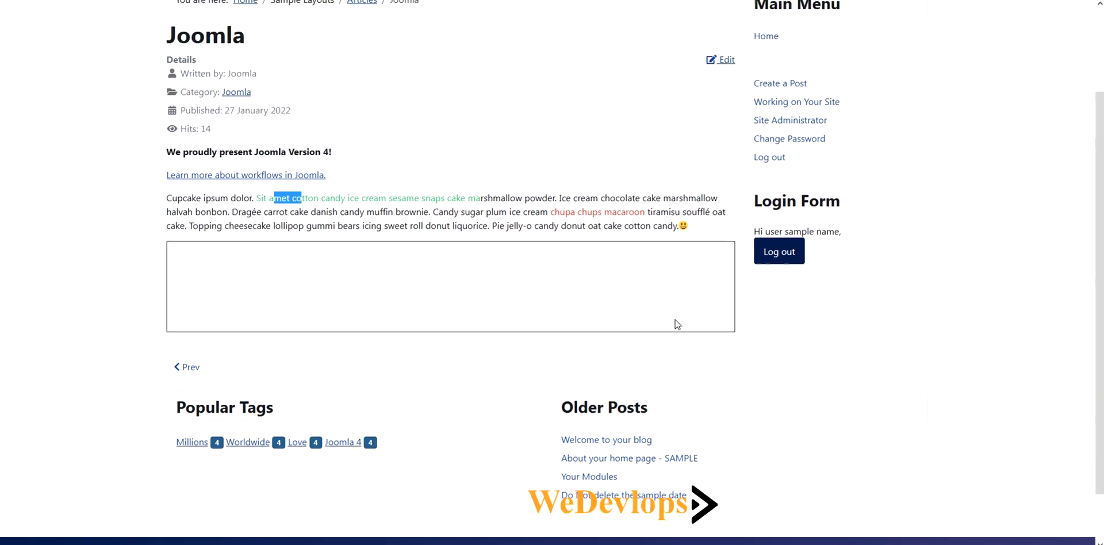
Return to the administrator dashboard and open the Global Configuration.
click(102, 1)
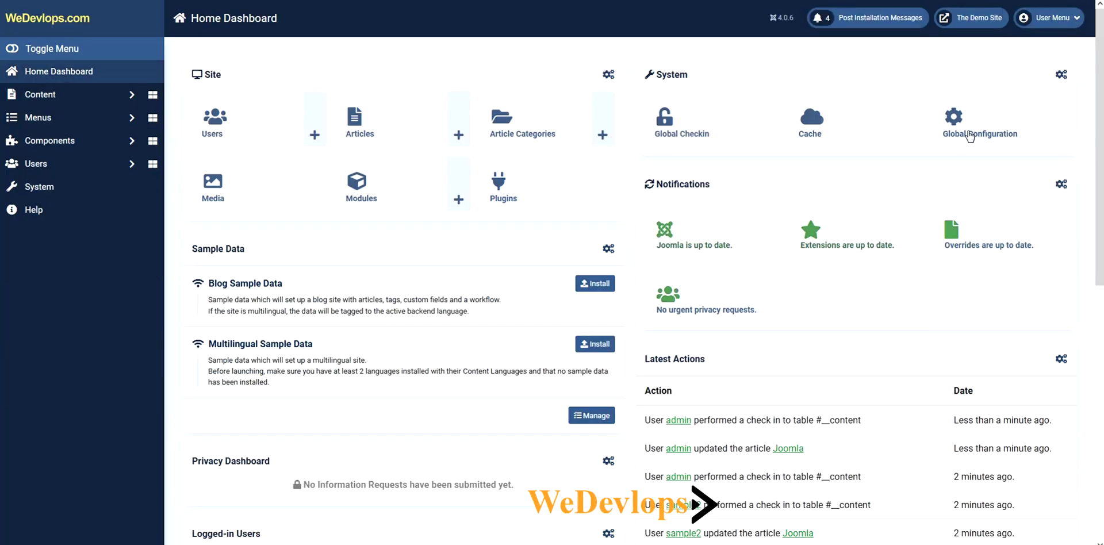
click(970, 136)
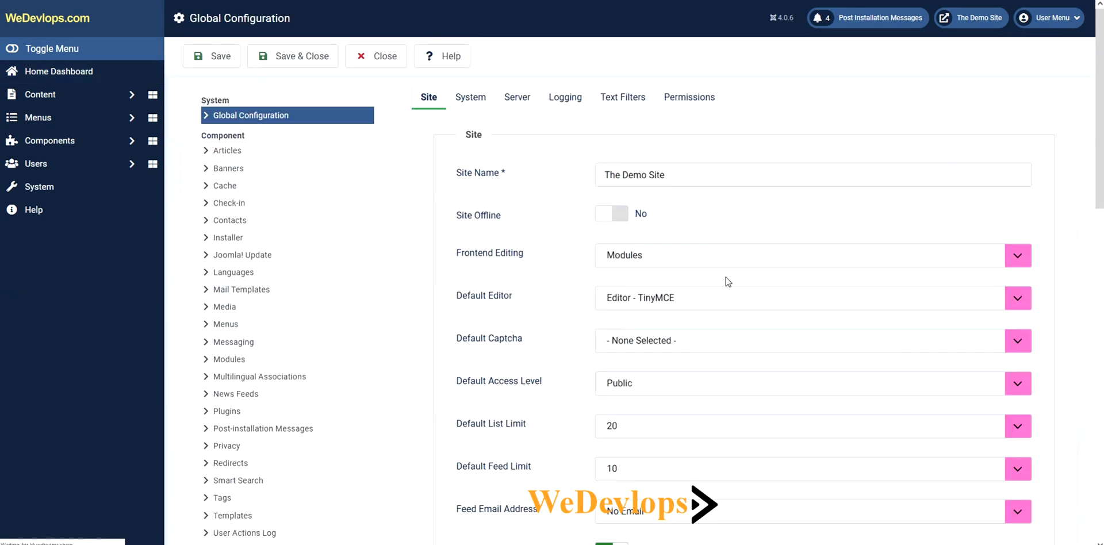